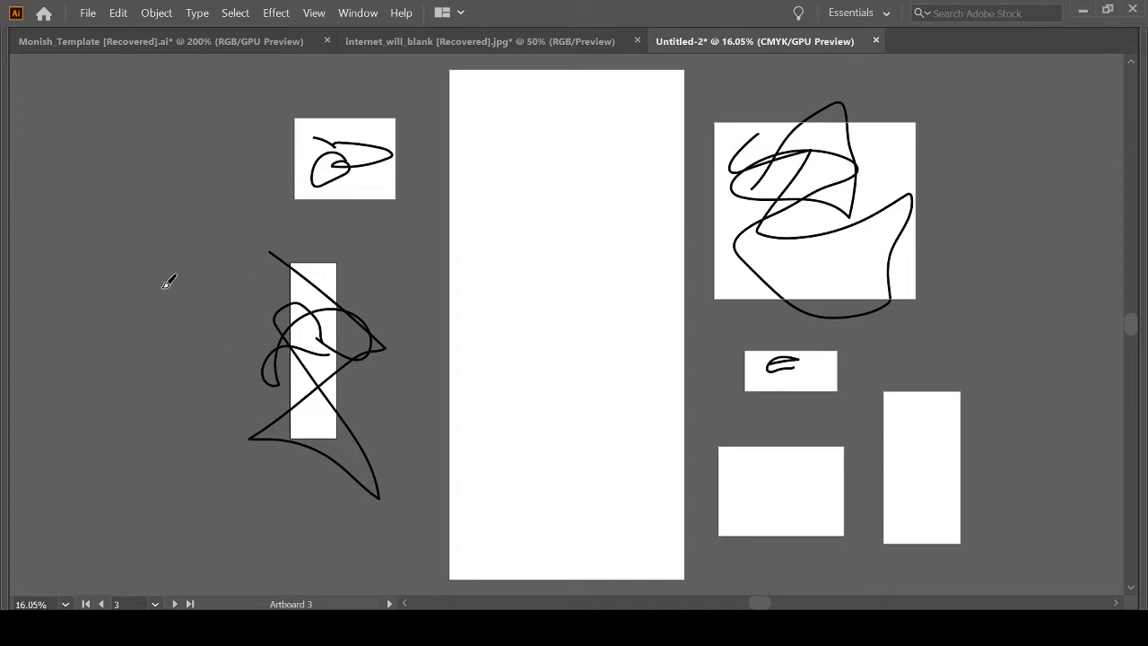
- Paint a looping freehand brush stroke in the middle of the tall Artboard 1
scroll(546, 224, right, 3)
scroll(545, 223, left, 4)
scroll(545, 224, right, 5)
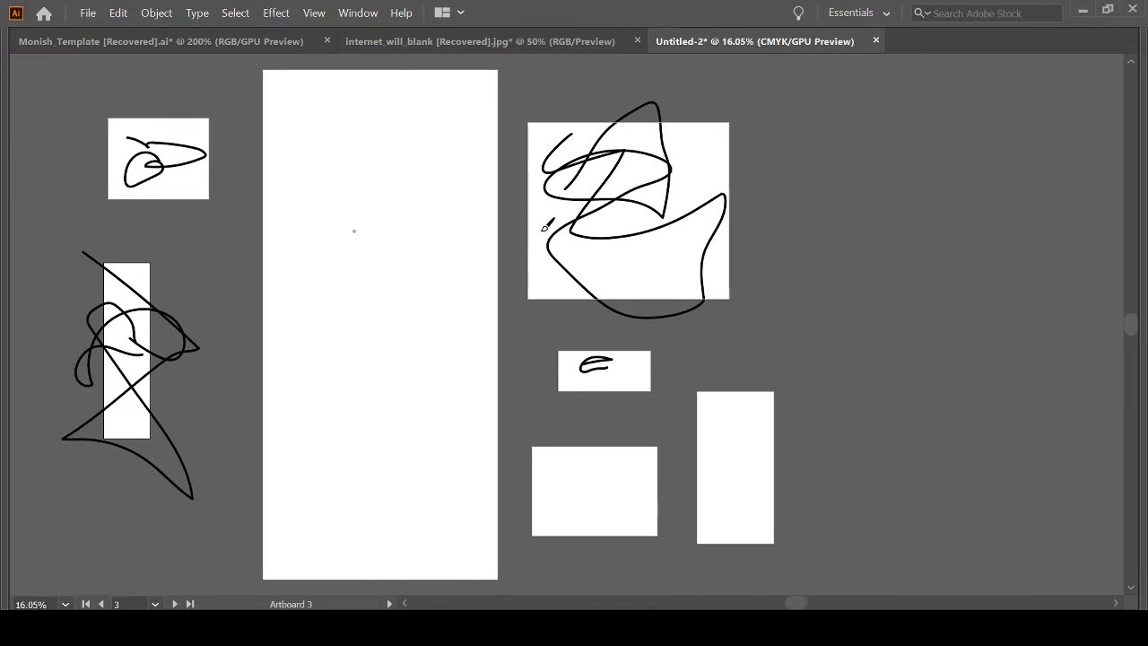
scroll(545, 225, left, 4)
scroll(546, 223, right, 1)
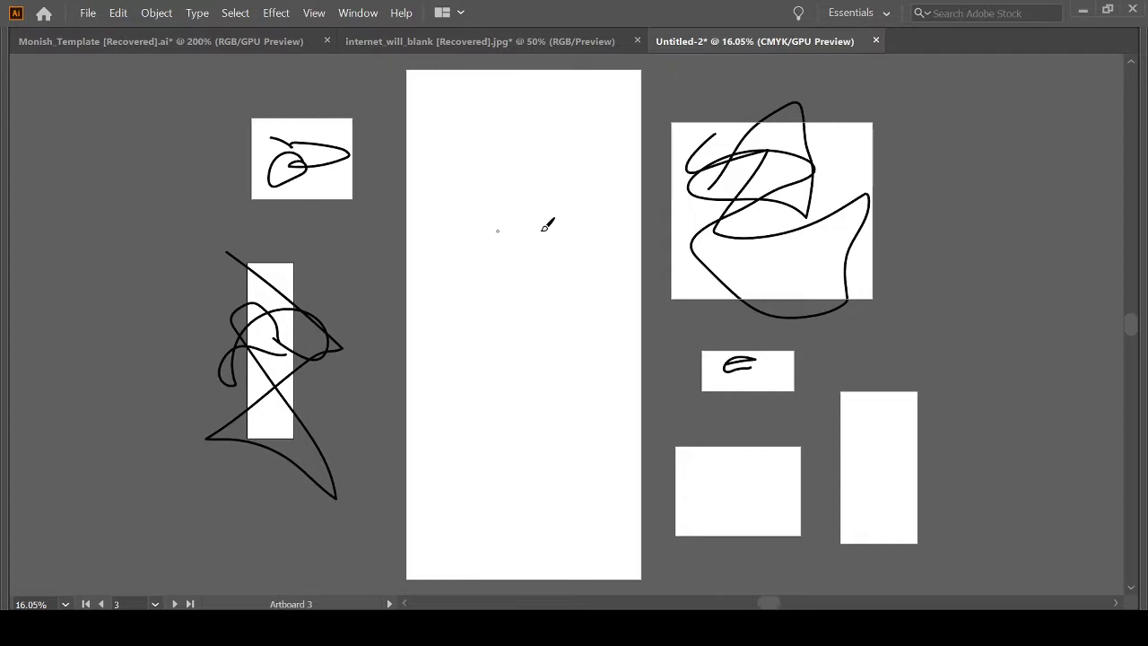
mouse_move(481, 262)
mouse_down()
mouse_move(532, 289)
mouse_move(575, 353)
mouse_move(547, 371)
mouse_move(535, 320)
mouse_move(581, 225)
mouse_move(556, 288)
mouse_move(507, 329)
mouse_up()
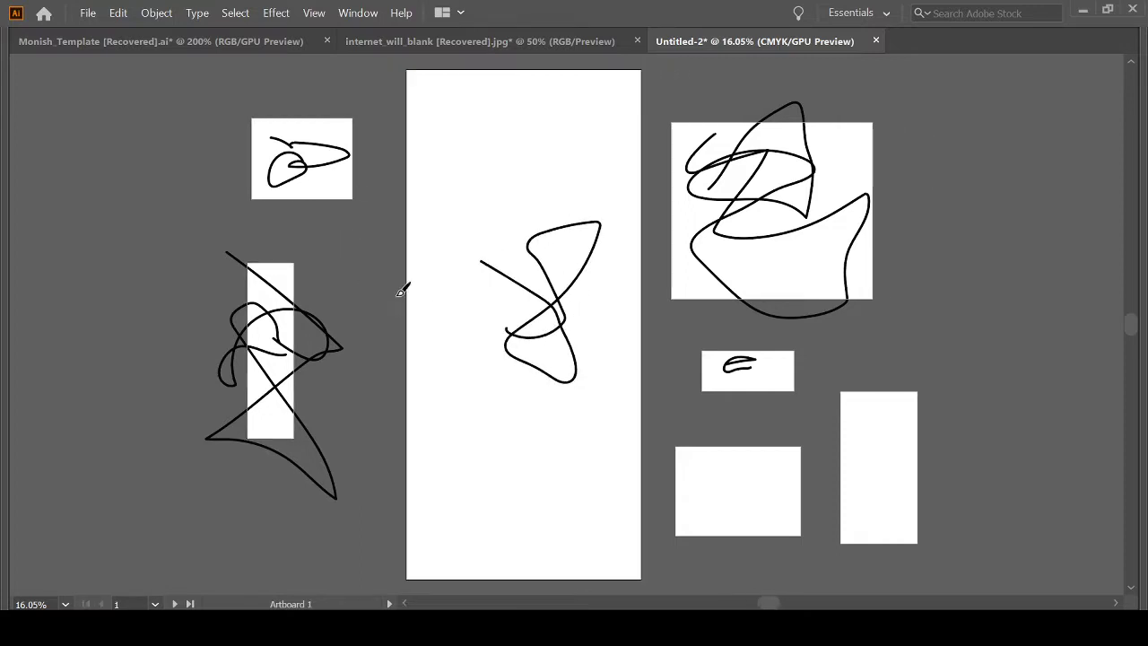
- Delete the tall Artboard 1 with the Artboard tool and draw a smaller replacement artboard around its scribble
mouse_move(3, 226)
mouse_move(3, 251)
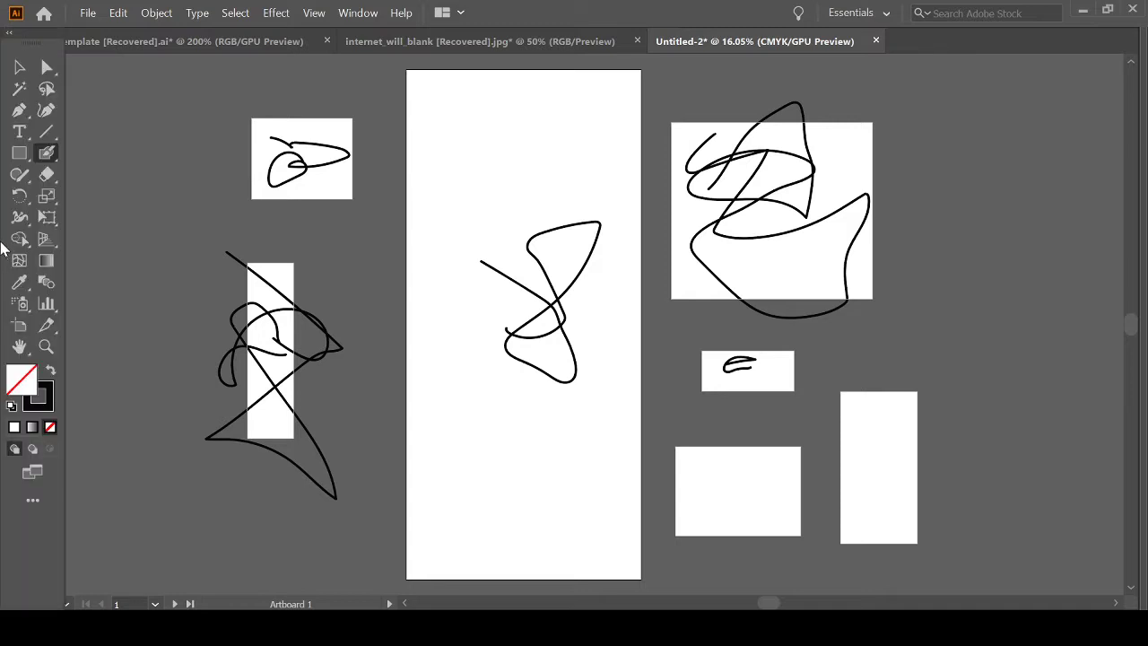
click(18, 328)
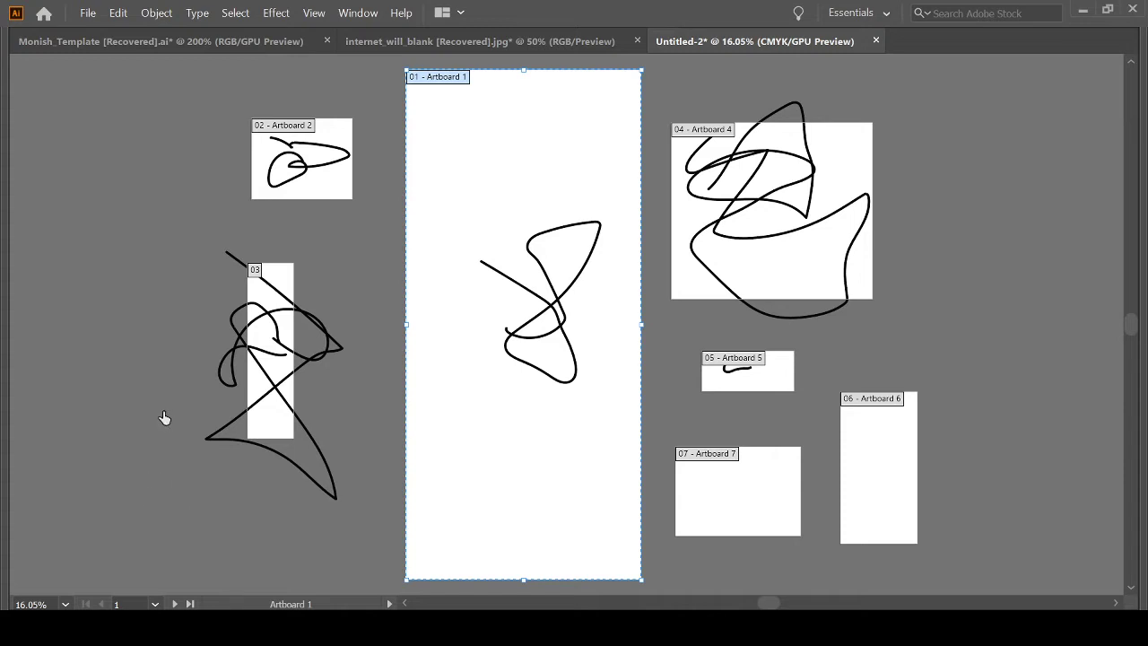
key(alt+Left)
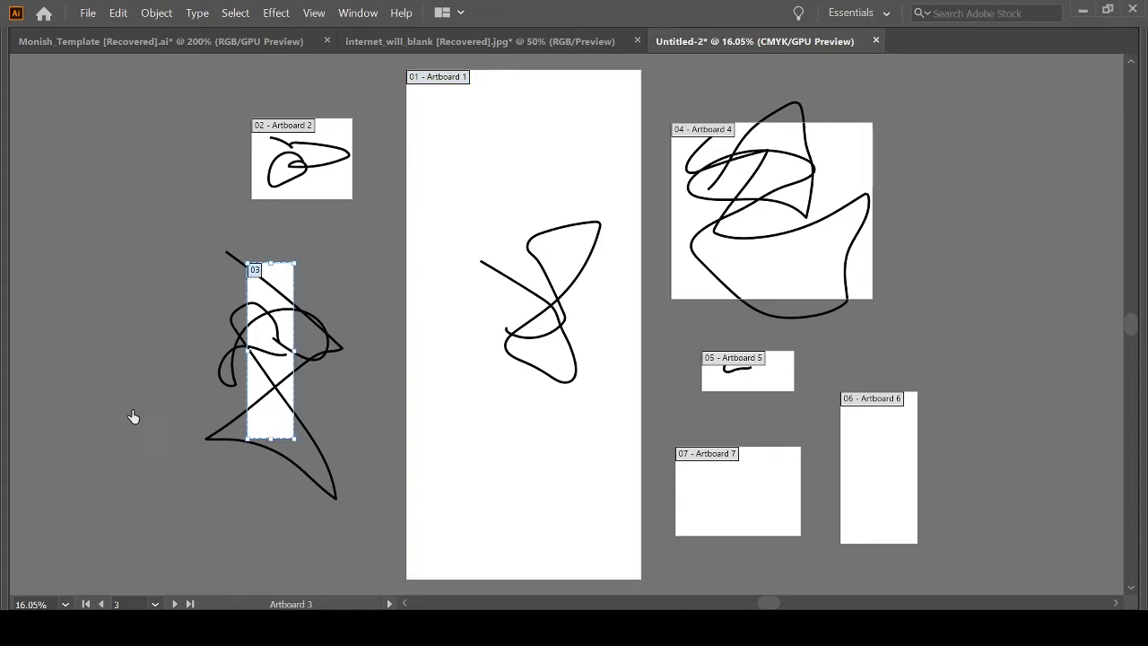
key(alt+Right)
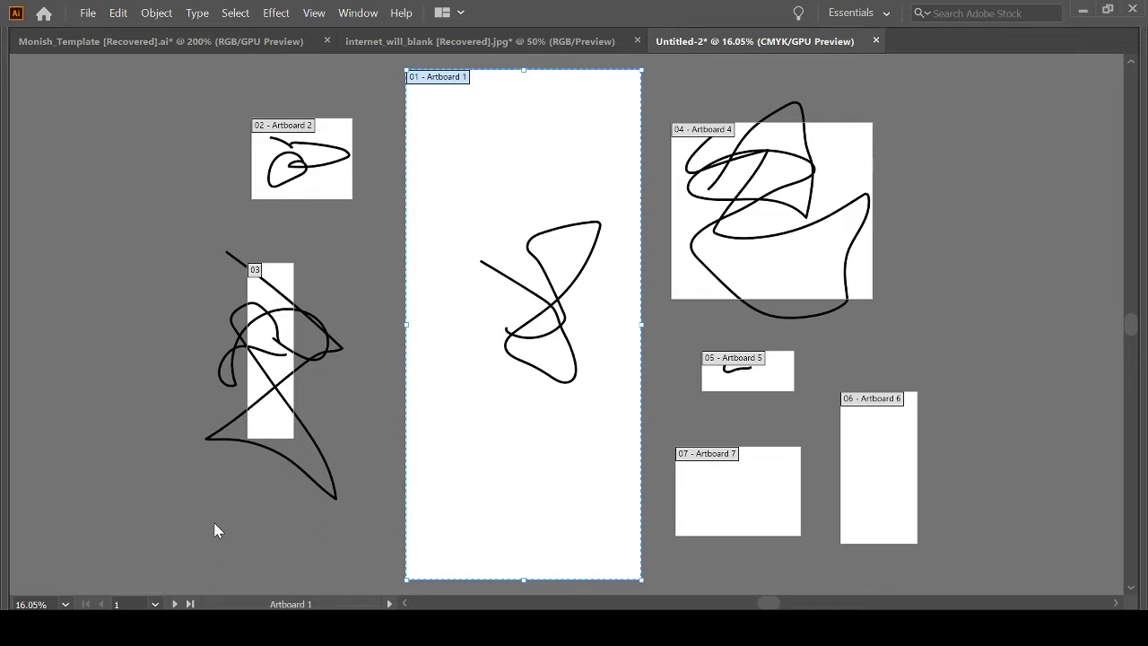
key(Delete)
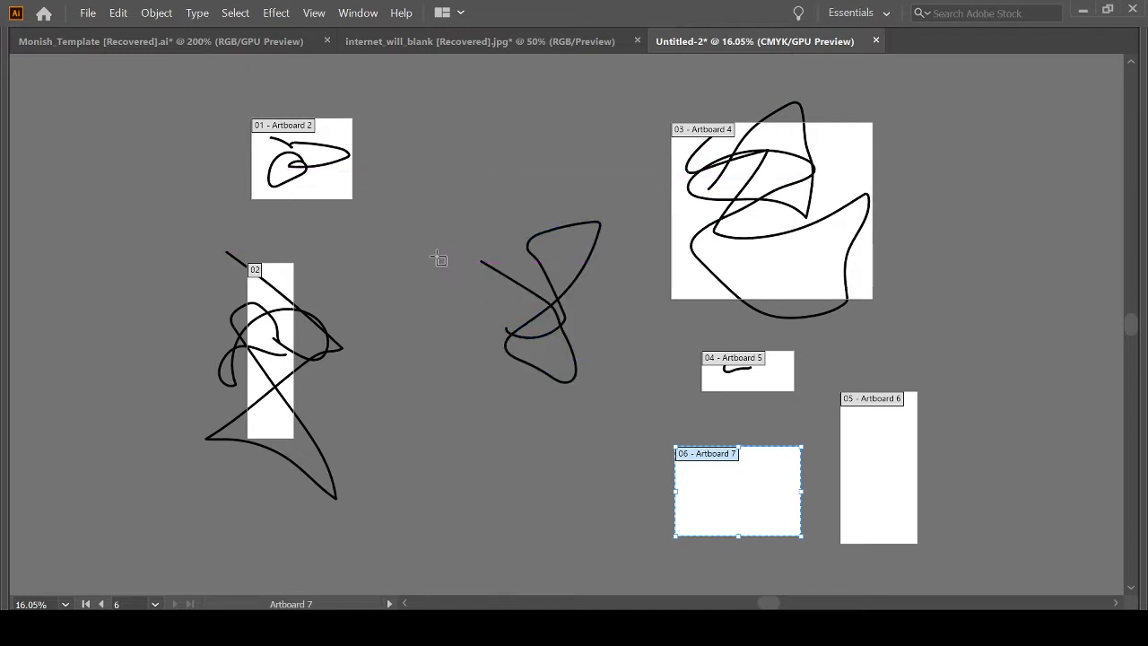
drag(447, 176, 628, 419)
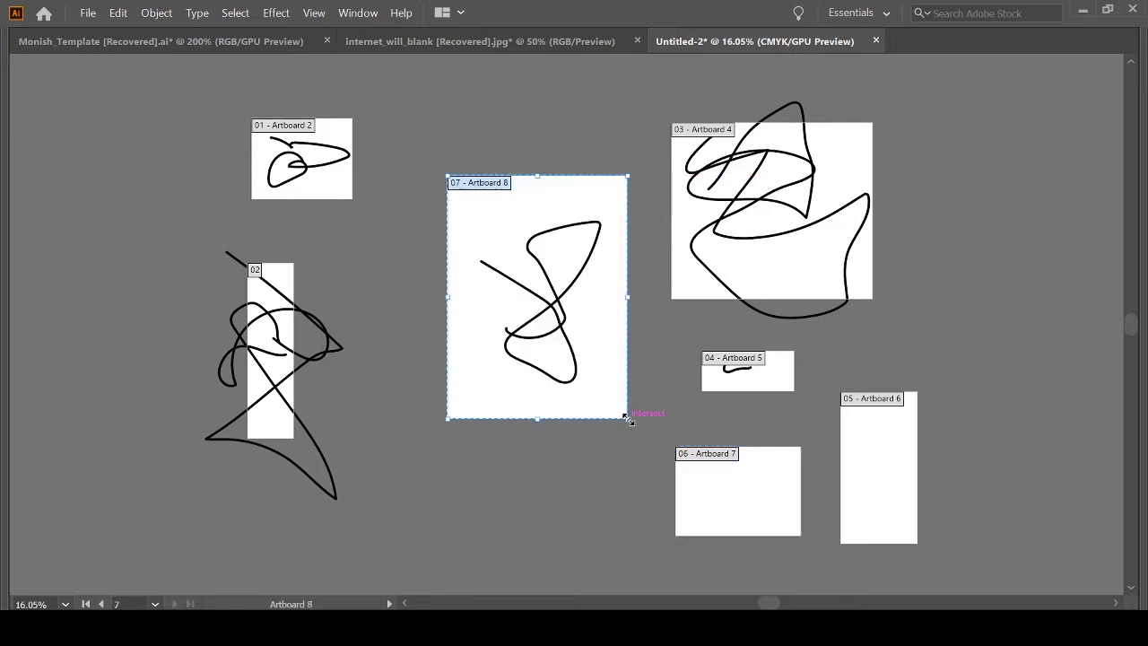
- Draw two small artboards below the central artboard and delete both of them
drag(441, 478, 506, 512)
drag(584, 541, 563, 482)
key(Delete)
key(Delete)
- Draw a small artboard above the central one and delete it together with the empty Artboards 7 and 6
drag(402, 95, 479, 155)
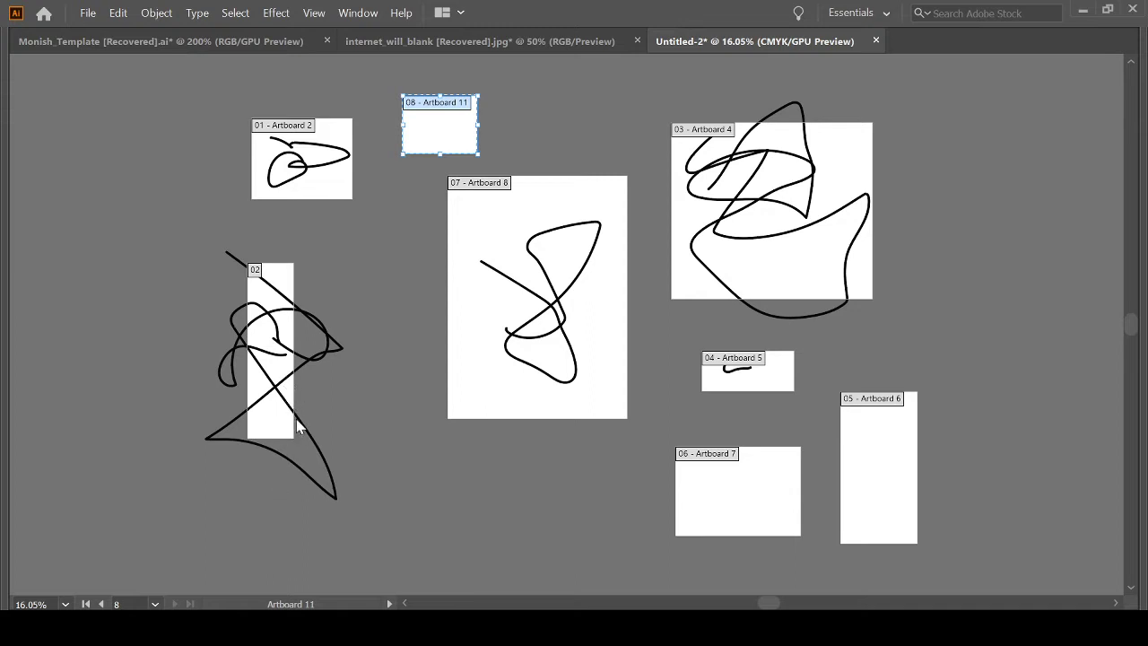
key(Delete)
key(Delete)
key(Delete)
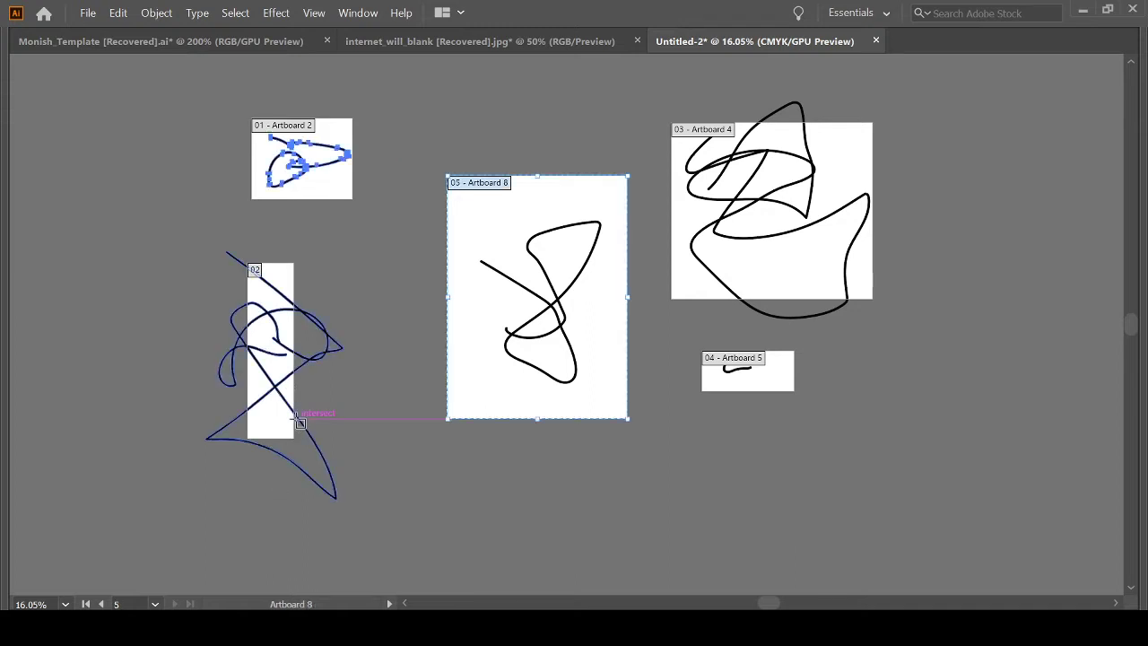
- Draw three artboards: a small one below central Artboard 8, a large one below Artboard 5, and a wide one above Artboard 8
drag(590, 468, 647, 514)
drag(772, 432, 925, 568)
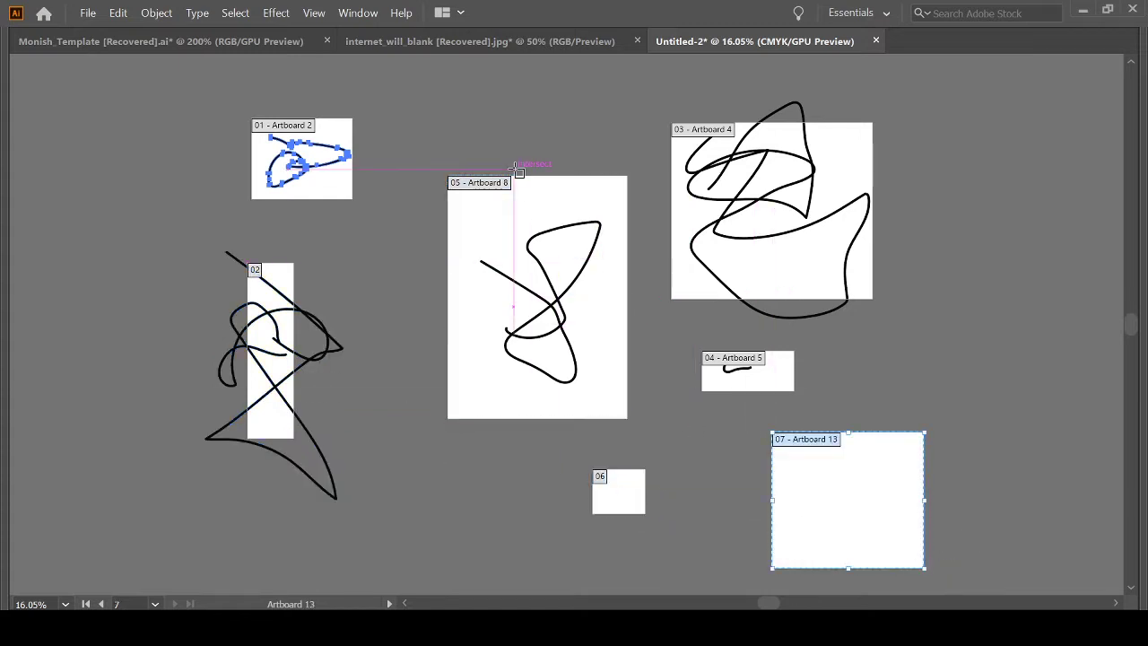
drag(448, 109, 581, 157)
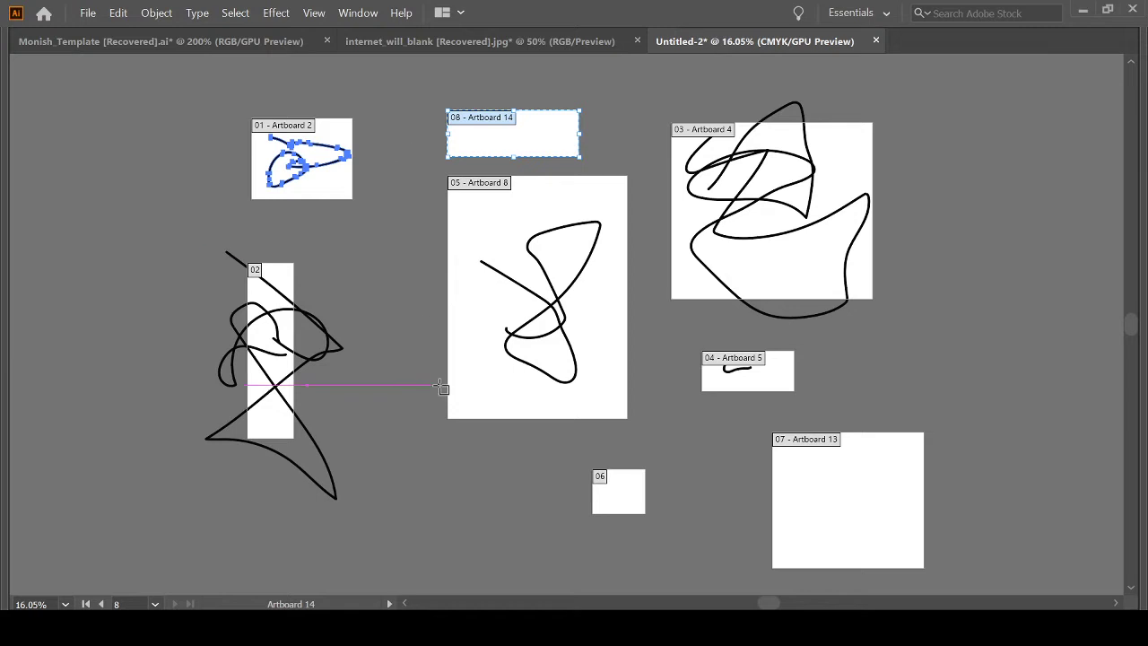
- Draw an artboard below and to the left of Artboard 8, shift it slightly, and delete it
drag(385, 466, 469, 556)
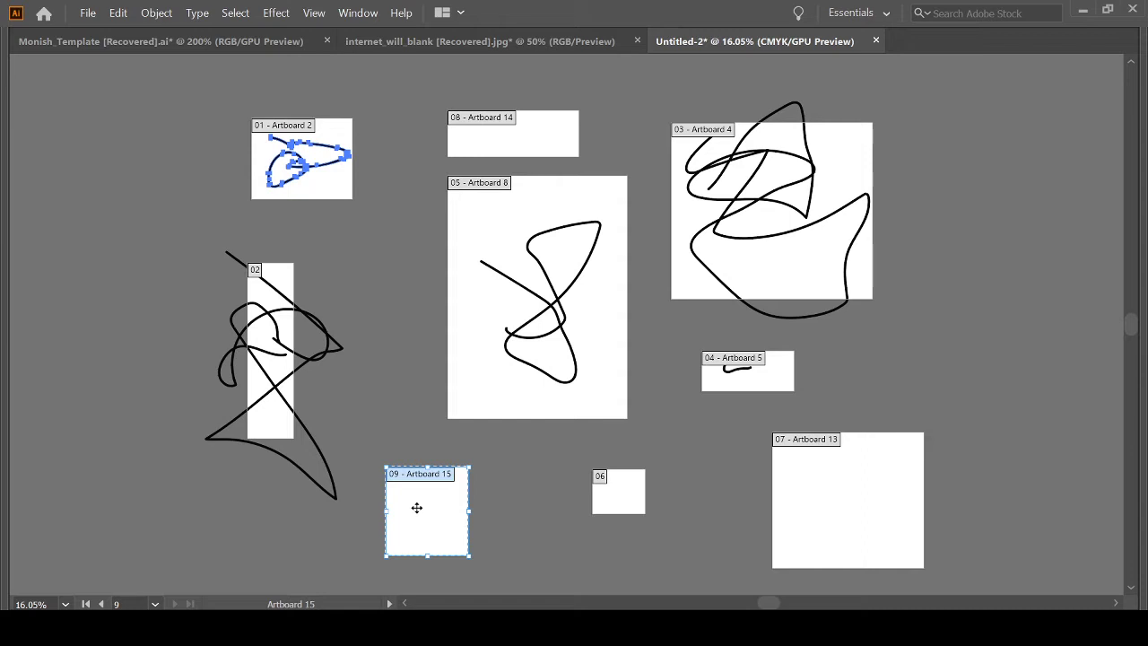
mouse_move(417, 508)
mouse_down()
mouse_move(371, 346)
mouse_move(385, 275)
mouse_move(431, 516)
mouse_up()
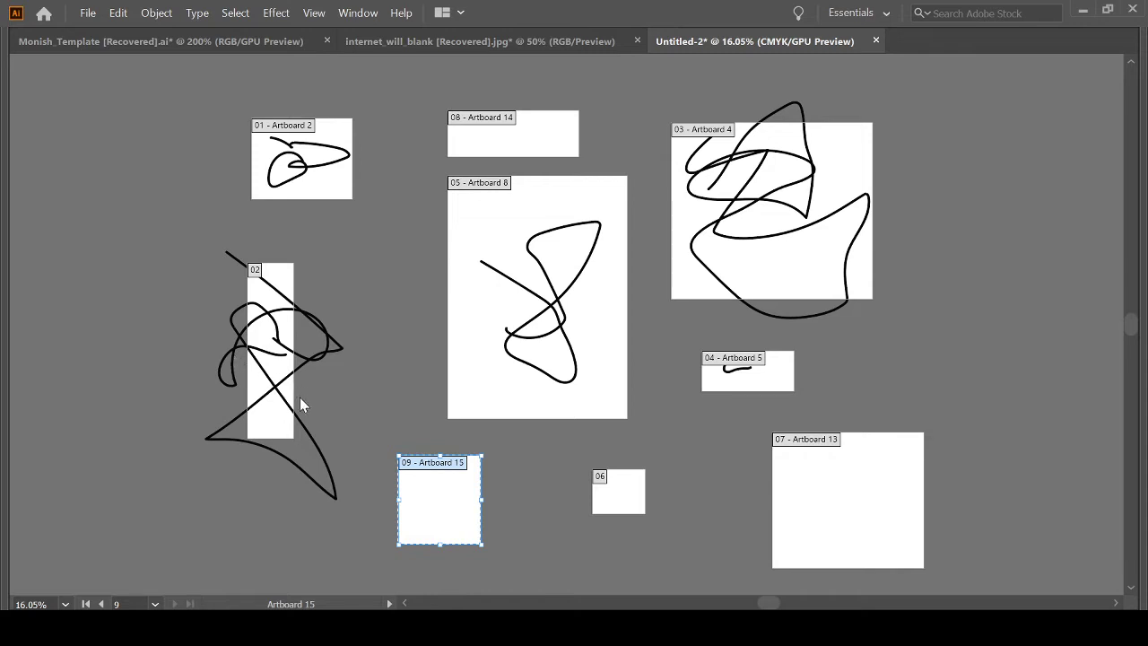
key(Delete)
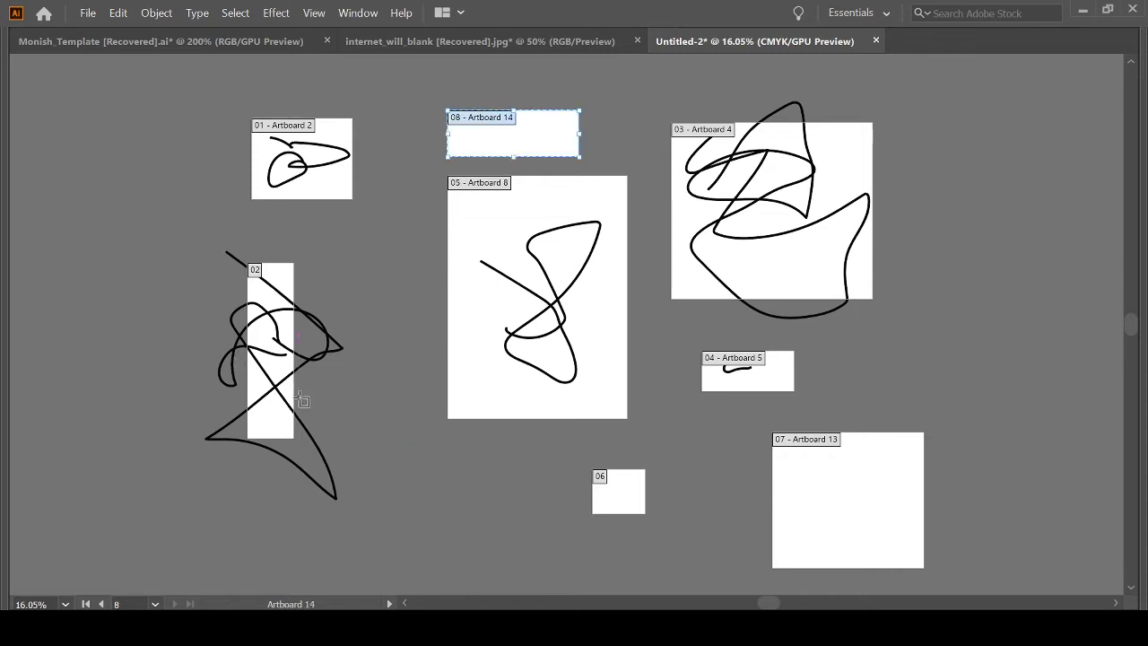
- Duplicate the small Artboard 12 and place the copy to its left, below the central artboard
click(614, 494)
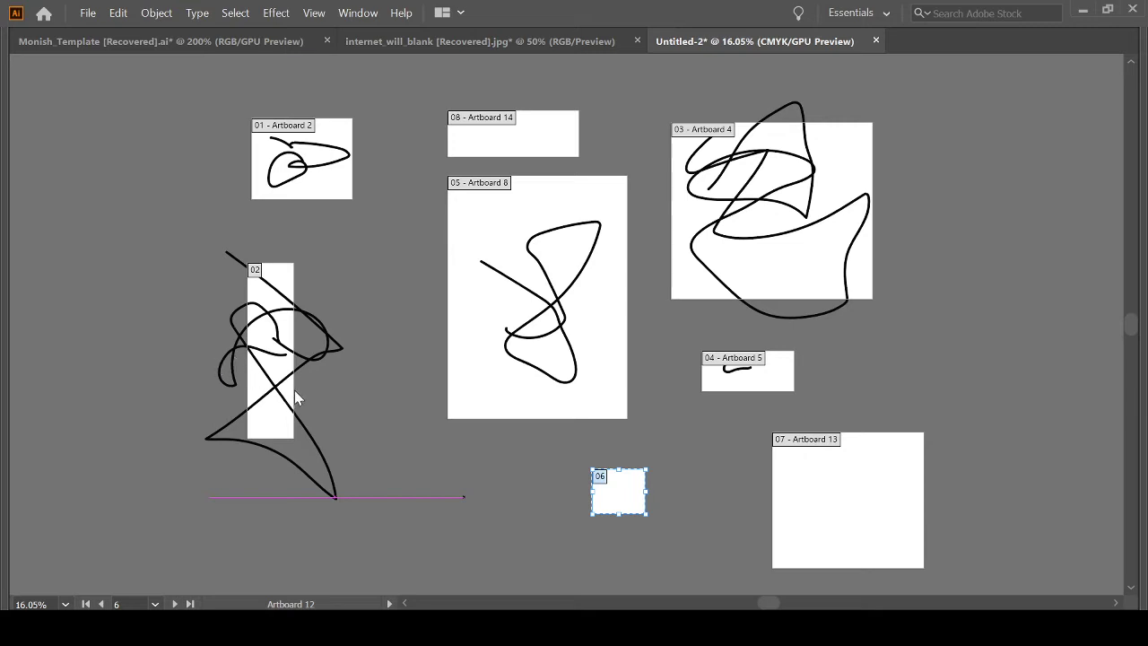
key(ctrl+v)
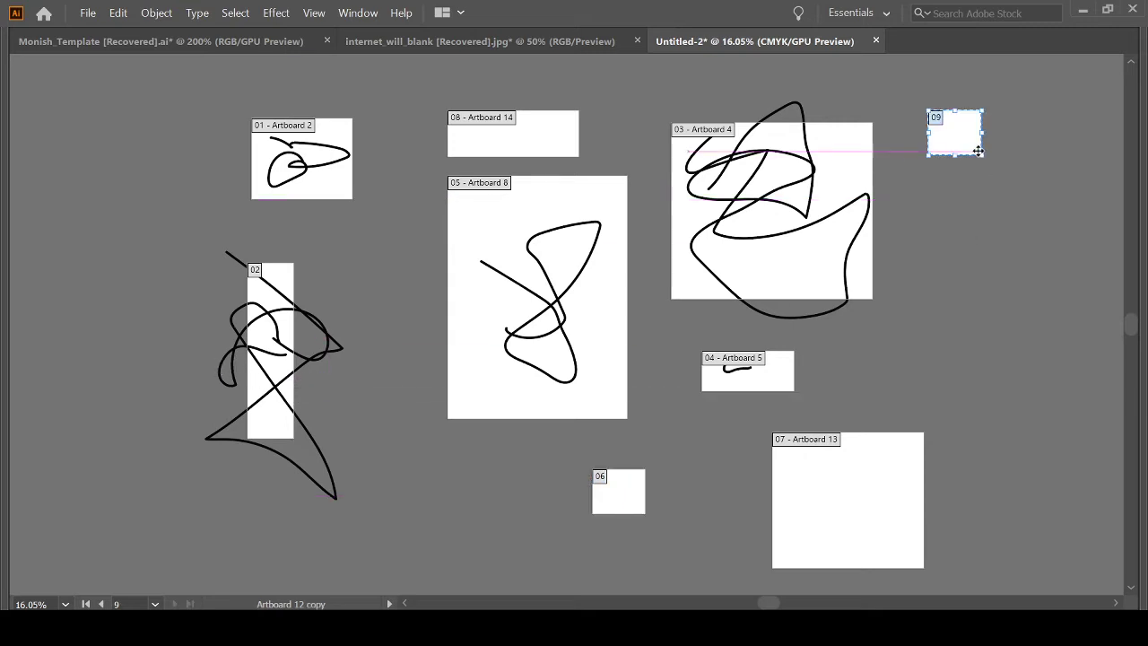
drag(956, 132, 496, 485)
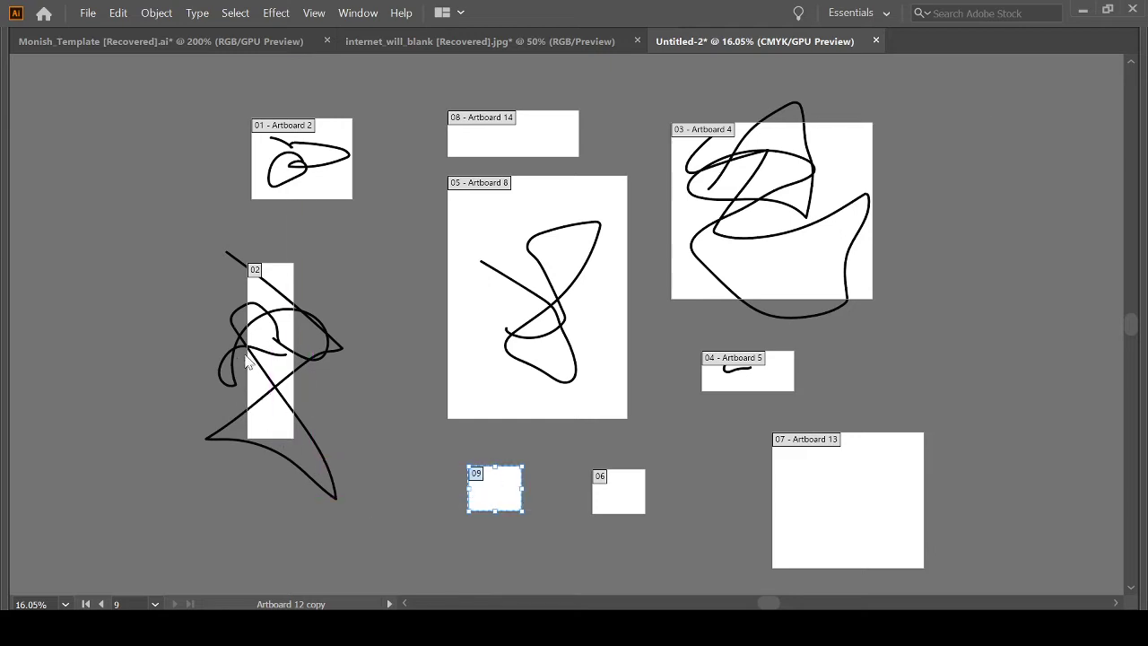
- Add a new artboard of the same small size and move it to the left of the Artboard 12 copy
click(311, 359)
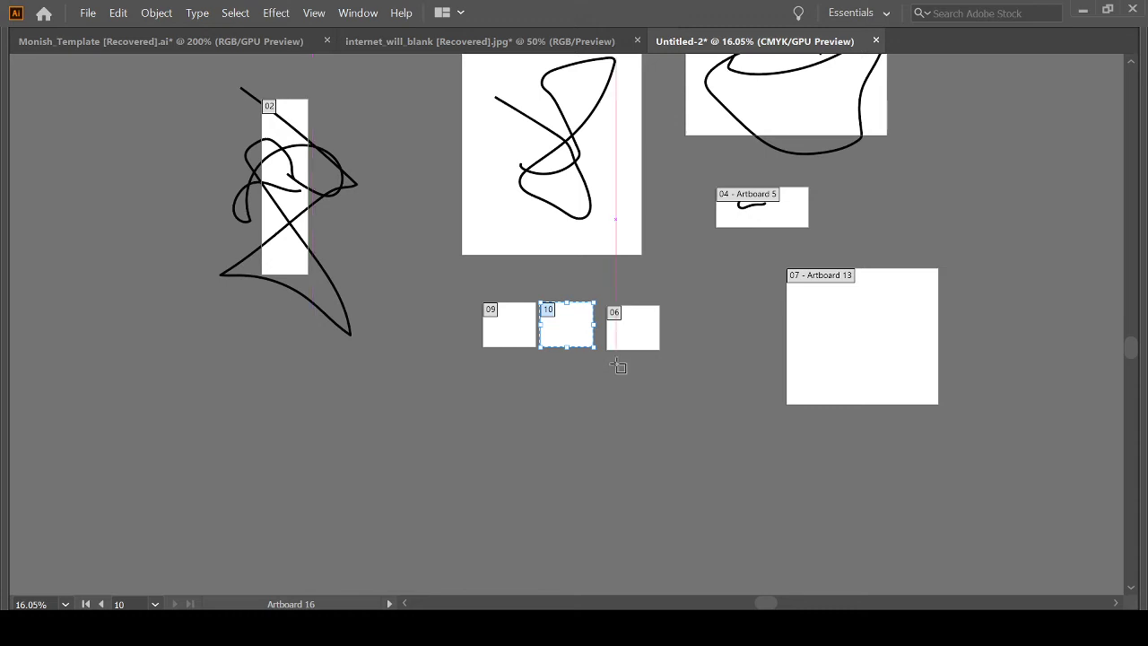
scroll(617, 365, up, 5)
scroll(619, 367, down, 5)
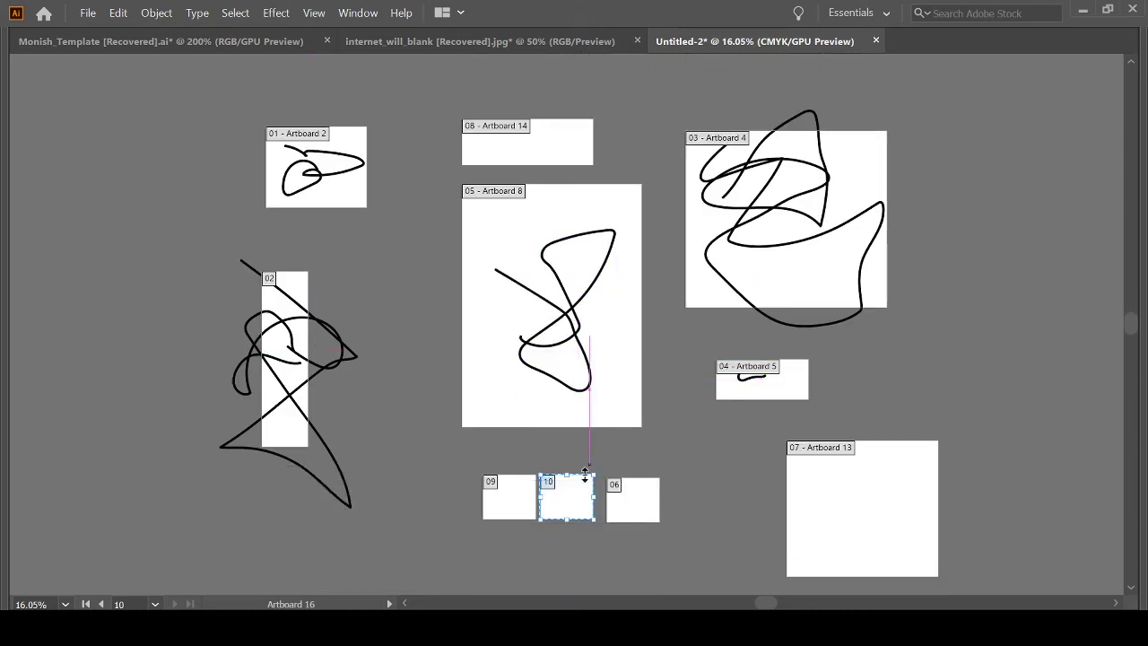
drag(572, 495, 436, 501)
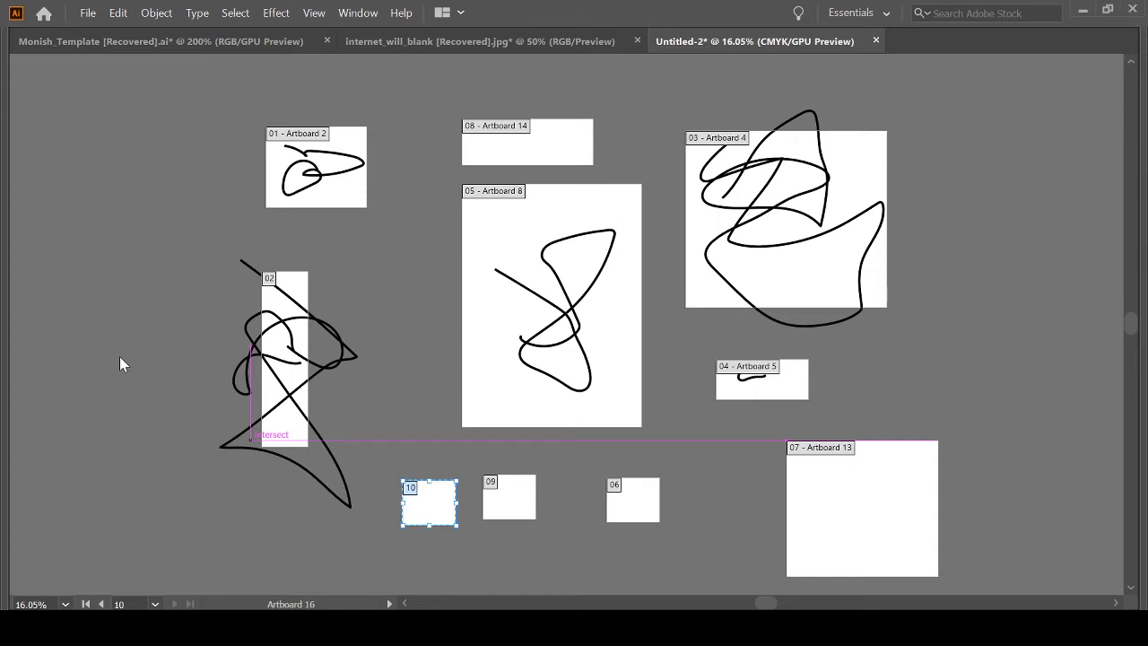
- Open the artboard options of the central Artboard 8 and close them
click(486, 325)
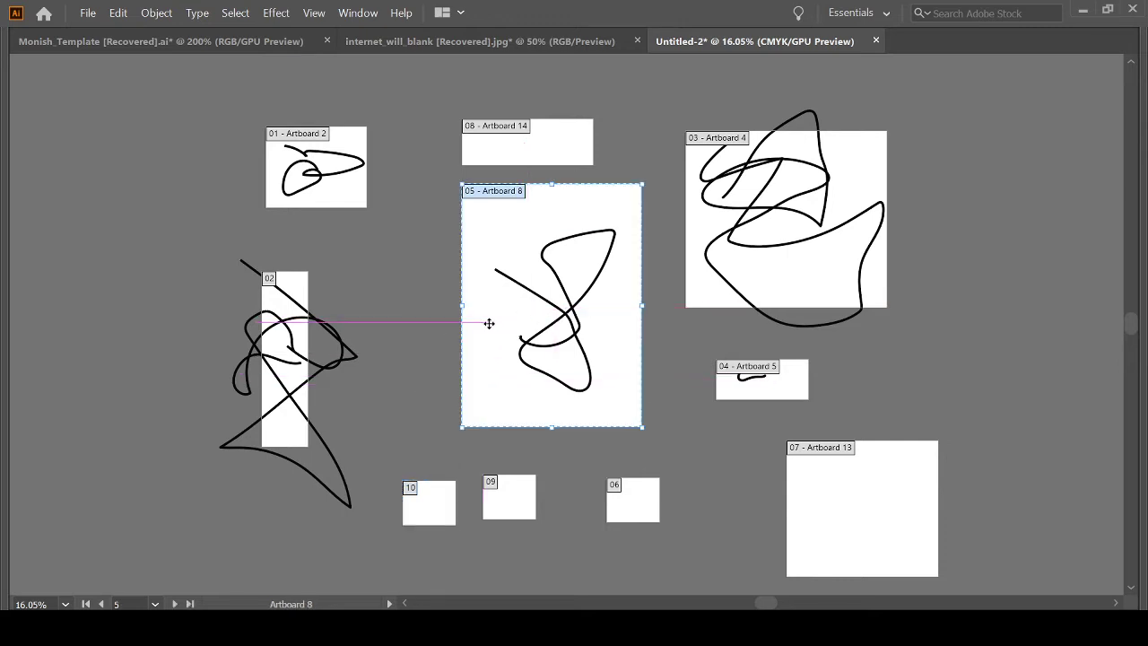
double_click(489, 323)
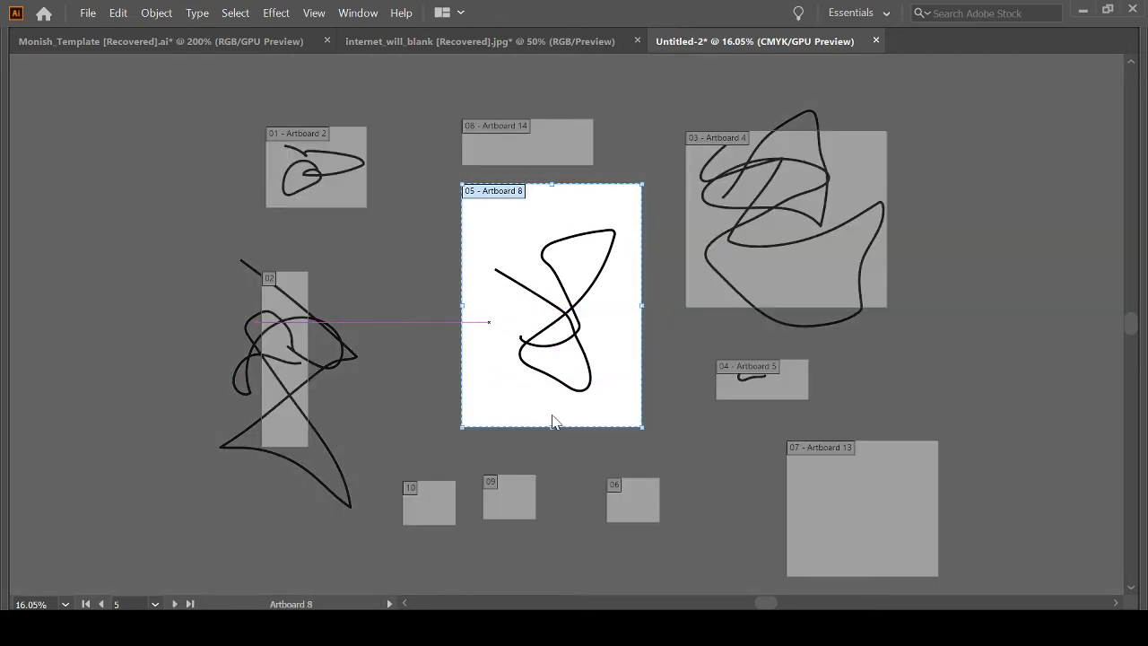
click(697, 554)
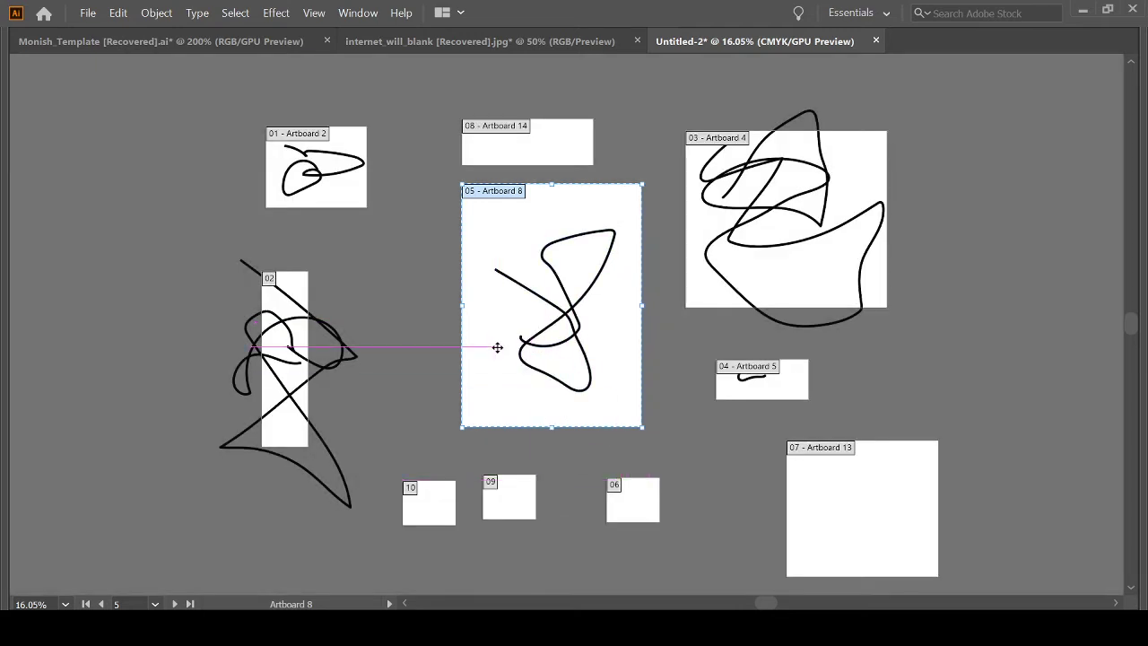
- Move Artboard 8 with its artwork onto the narrow artboard and back to the centre, and shift Artboard 2 down and back up
mouse_move(497, 347)
mouse_down()
mouse_move(389, 413)
mouse_move(234, 462)
mouse_move(120, 467)
mouse_up()
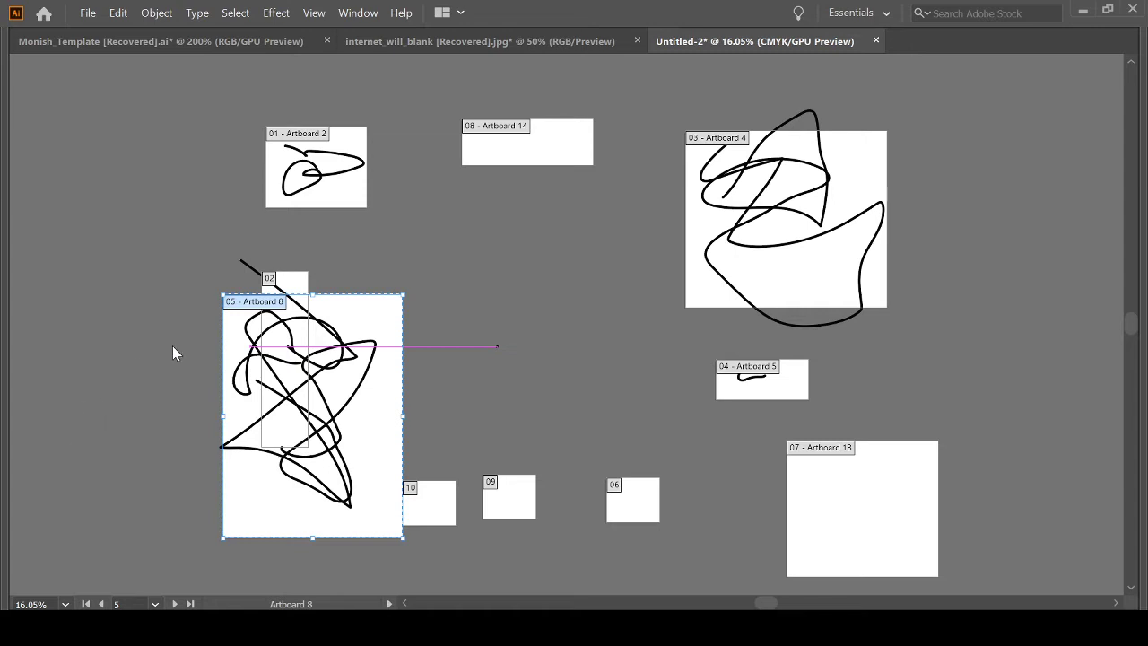
drag(374, 425, 595, 335)
drag(331, 204, 219, 334)
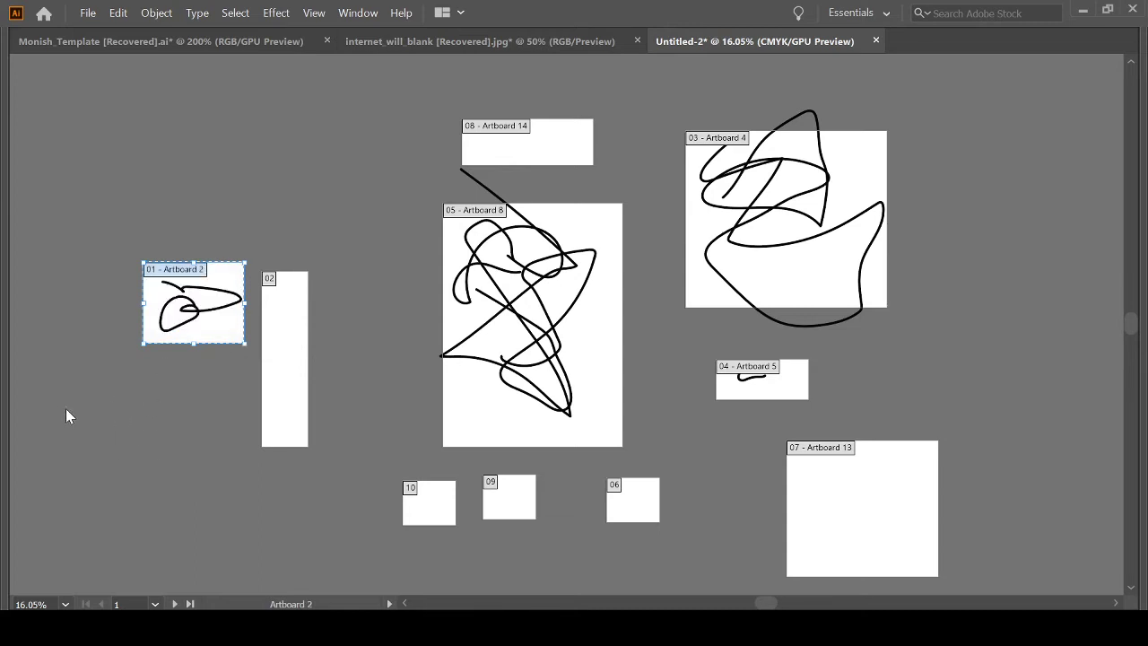
drag(224, 321, 333, 188)
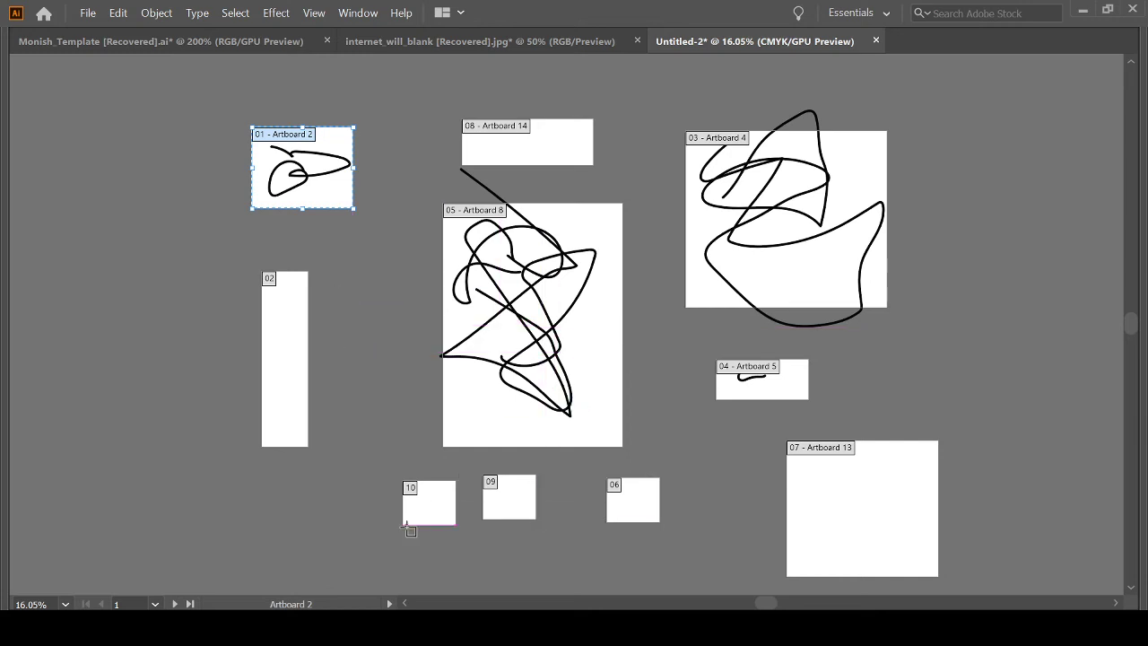
- Reposition the small Artboard 16 and Artboard 5, and move Artboard 4 over central Artboard 8 and out to the far right with the artwork
drag(421, 507, 823, 241)
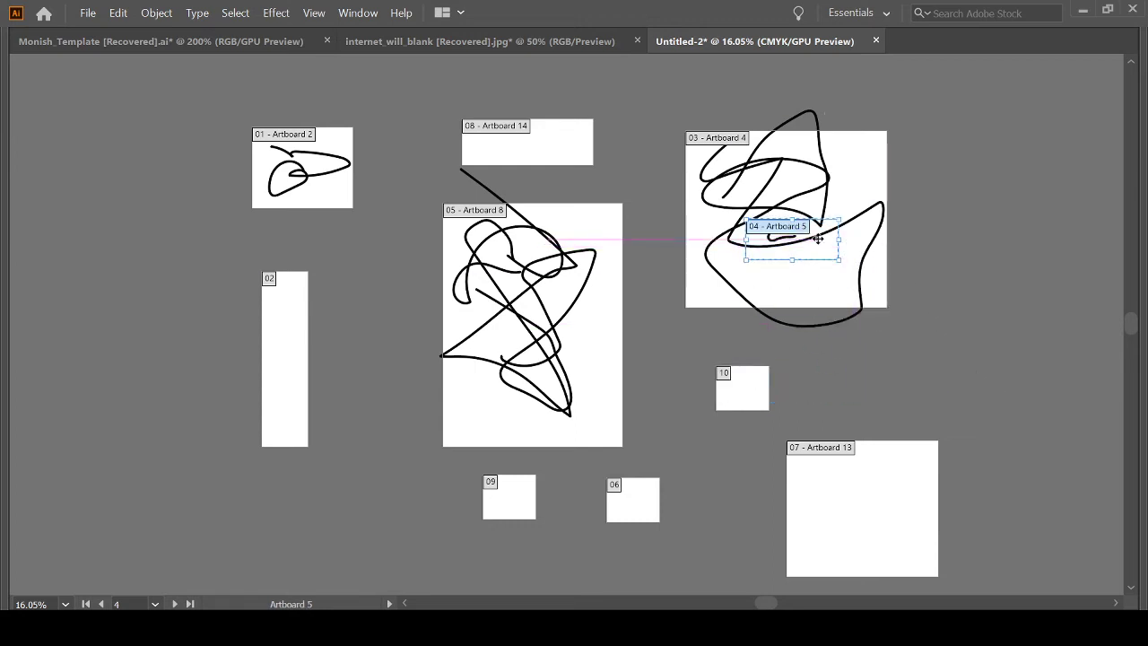
mouse_move(817, 284)
mouse_down()
mouse_move(909, 295)
mouse_move(994, 330)
mouse_move(1044, 371)
mouse_move(508, 363)
mouse_move(929, 372)
mouse_move(766, 341)
mouse_move(507, 372)
mouse_move(727, 371)
mouse_move(519, 368)
mouse_up()
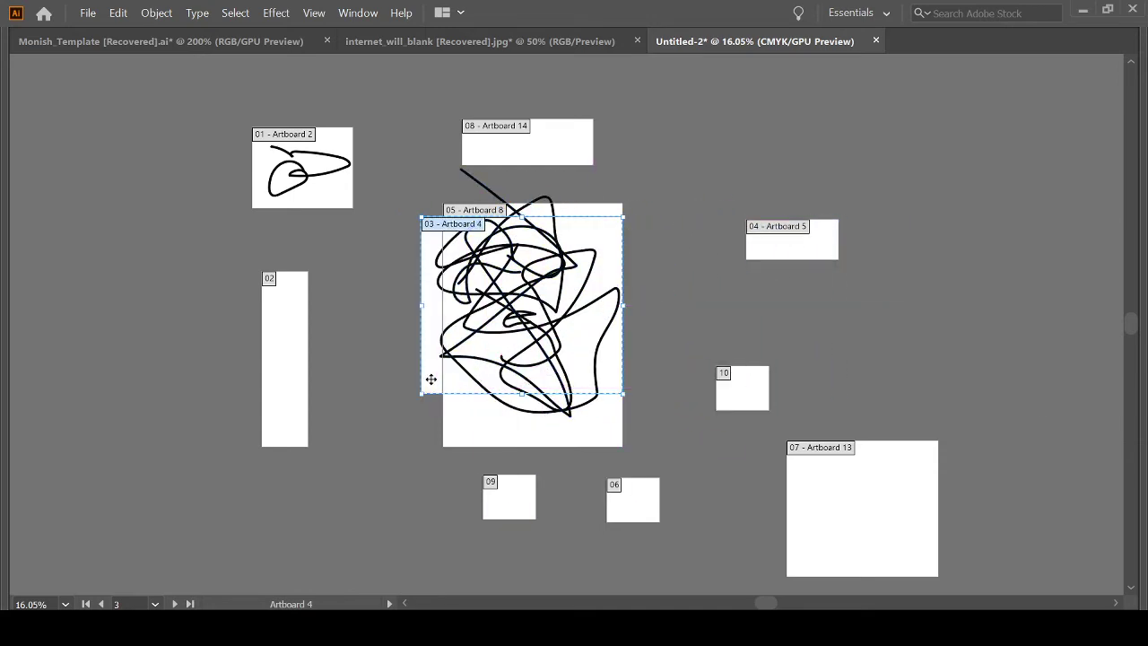
mouse_move(430, 380)
mouse_down()
mouse_move(70, 286)
mouse_move(281, 190)
mouse_move(495, 216)
mouse_move(777, 274)
mouse_move(862, 328)
mouse_move(909, 338)
mouse_up()
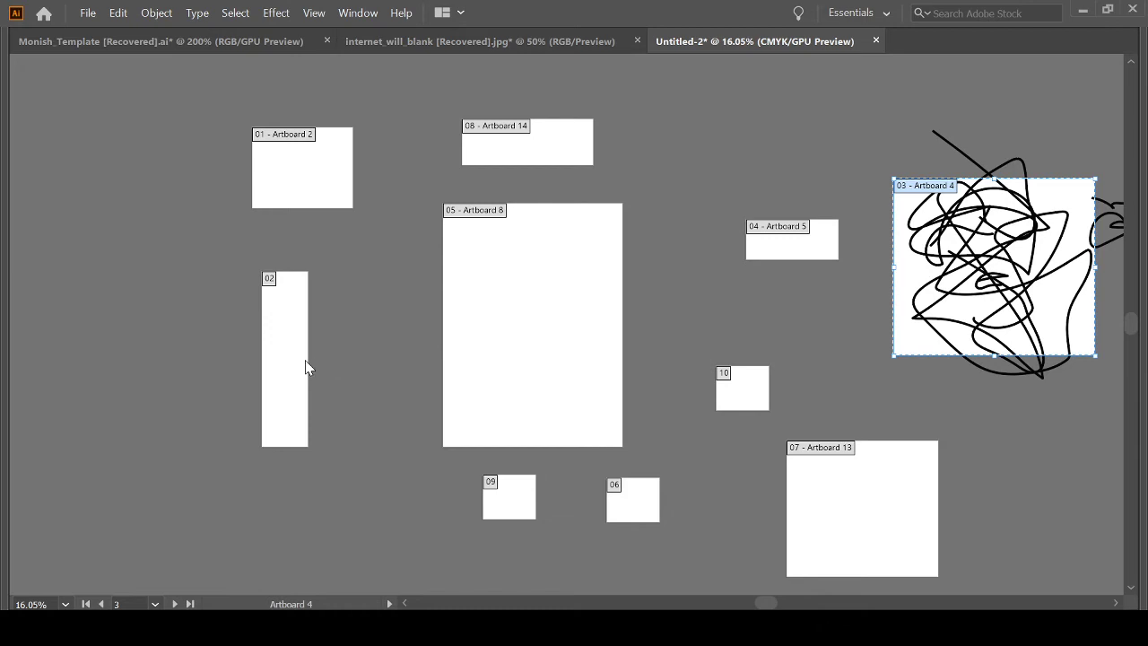
- Delete all empty artboards and move the remaining Artboard 4 with its artwork to the centre of the workspace
click(311, 422)
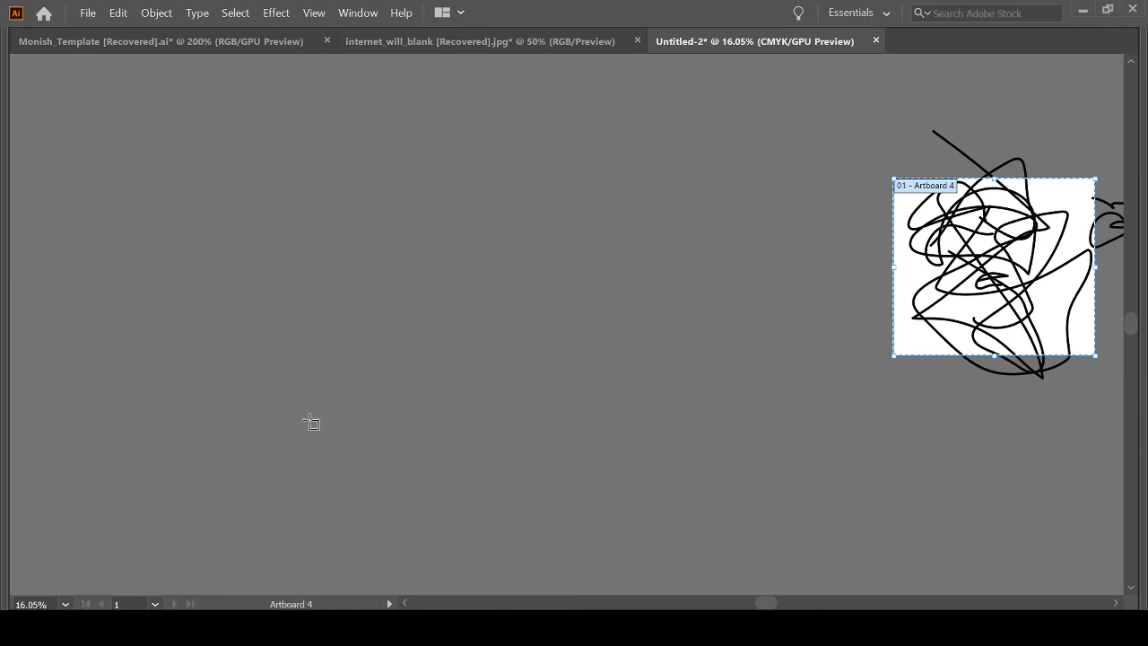
mouse_move(901, 300)
mouse_down()
mouse_move(795, 319)
mouse_move(480, 310)
mouse_up()
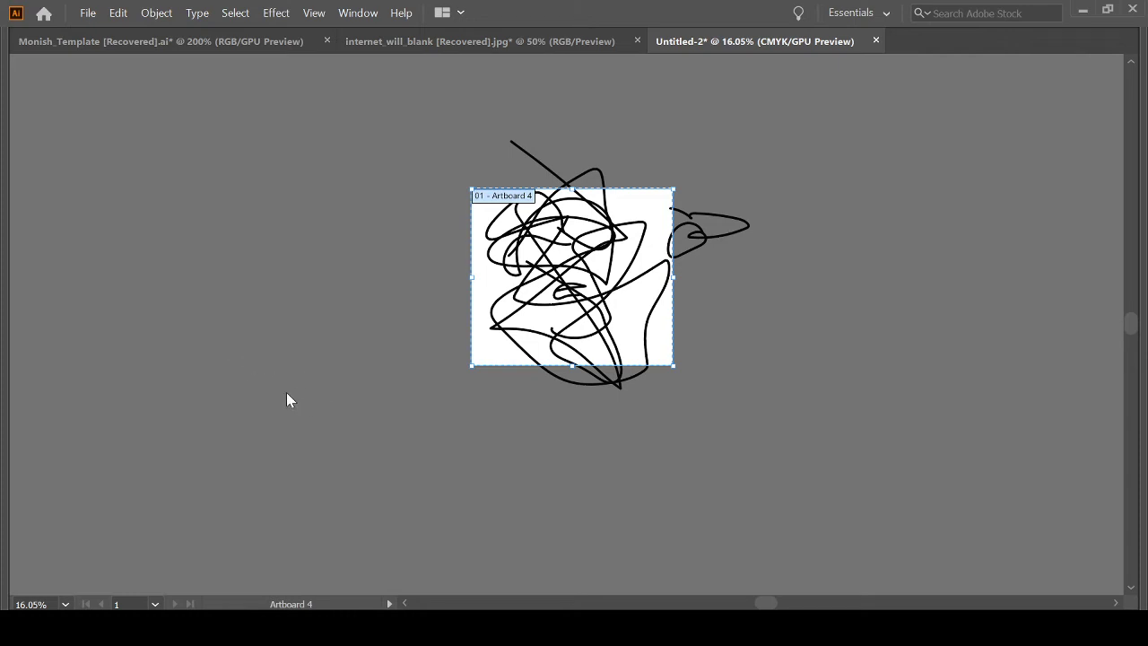
- Draw two empty artboards beside Artboard 4, a large one to its lower left and a smaller wide one to its left
click(297, 273)
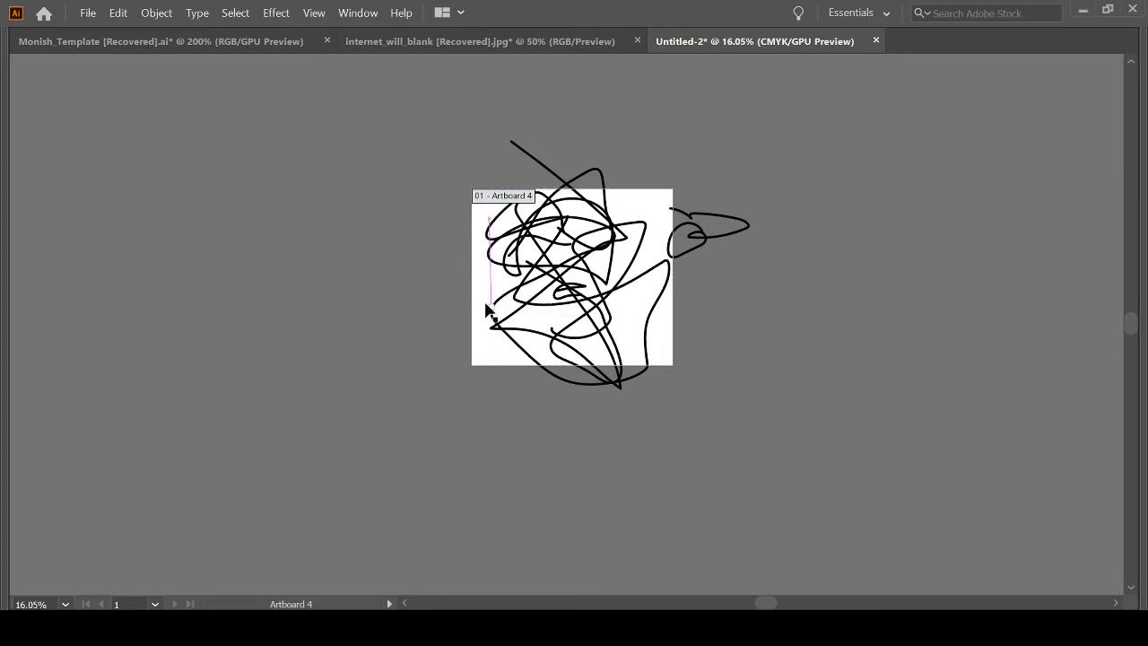
drag(323, 389, 512, 513)
drag(292, 278, 422, 338)
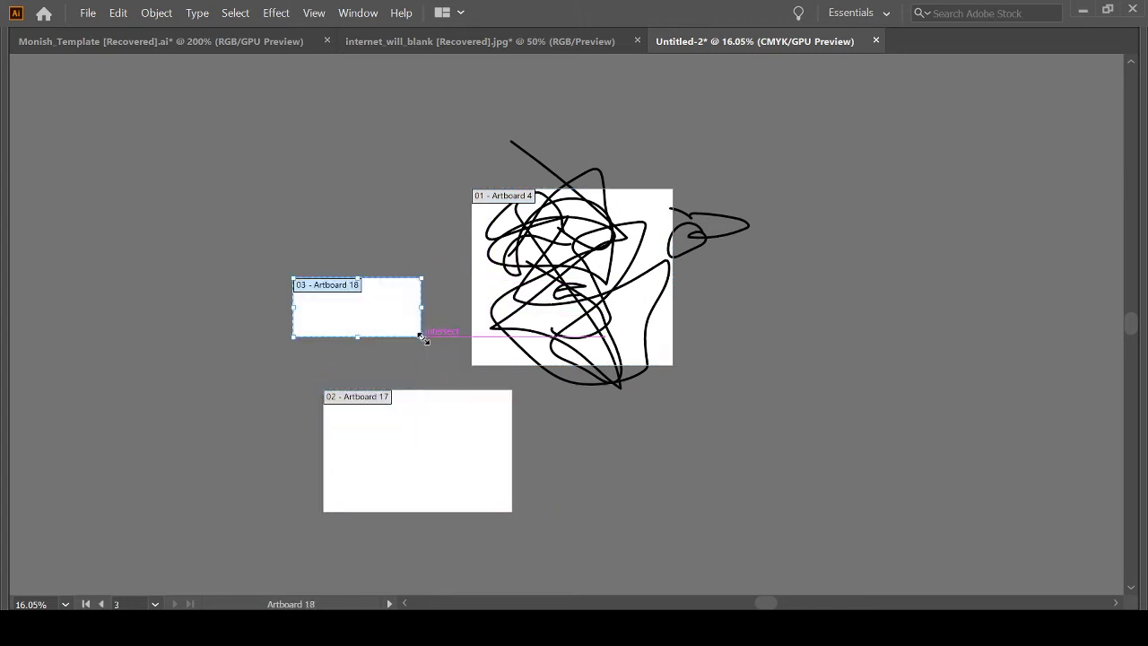
- Draw a tall artboard to the right of Artboard 4 and a thin wide one below it, and delete Artboard 17 and the thin one
drag(793, 245, 910, 406)
drag(626, 542, 798, 582)
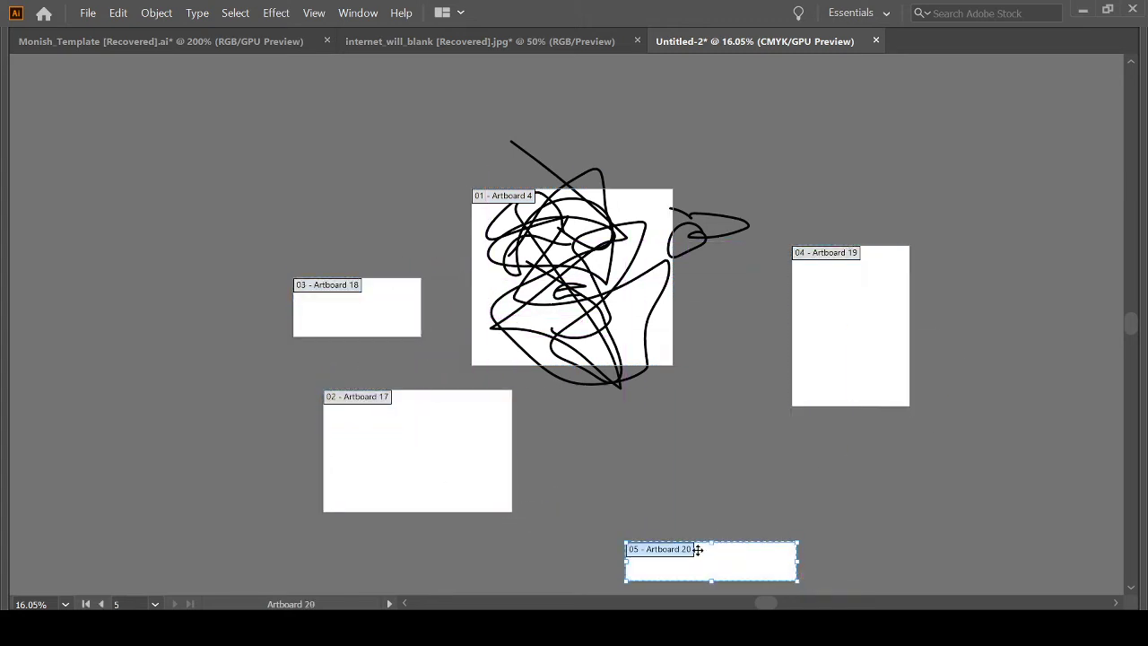
click(387, 452)
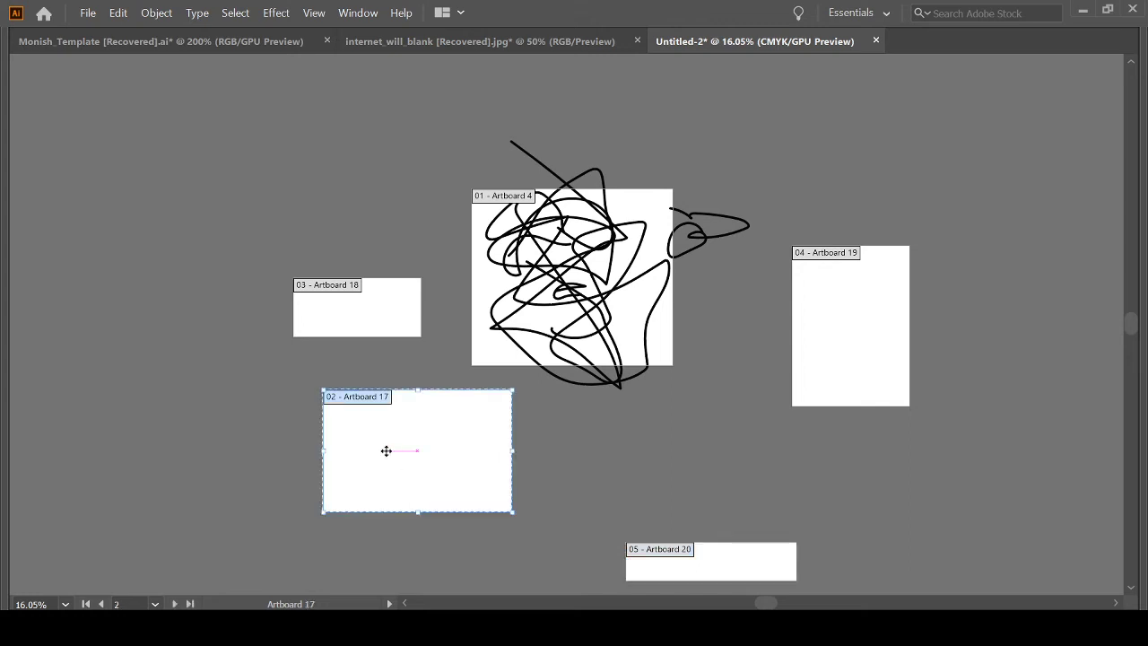
key(Delete)
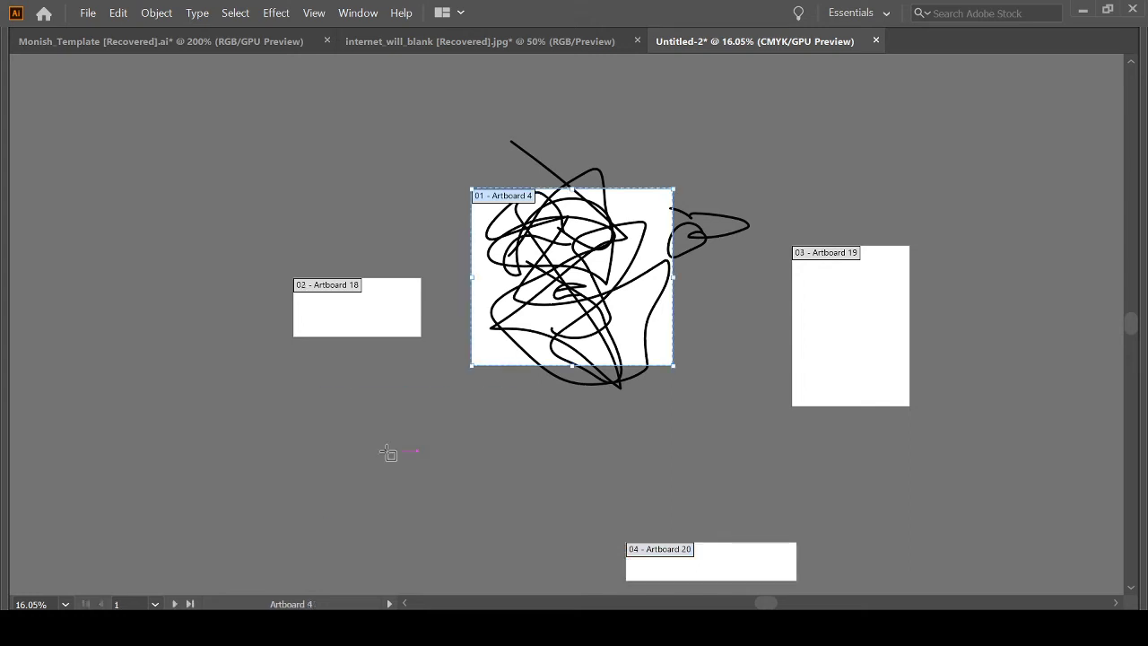
click(714, 565)
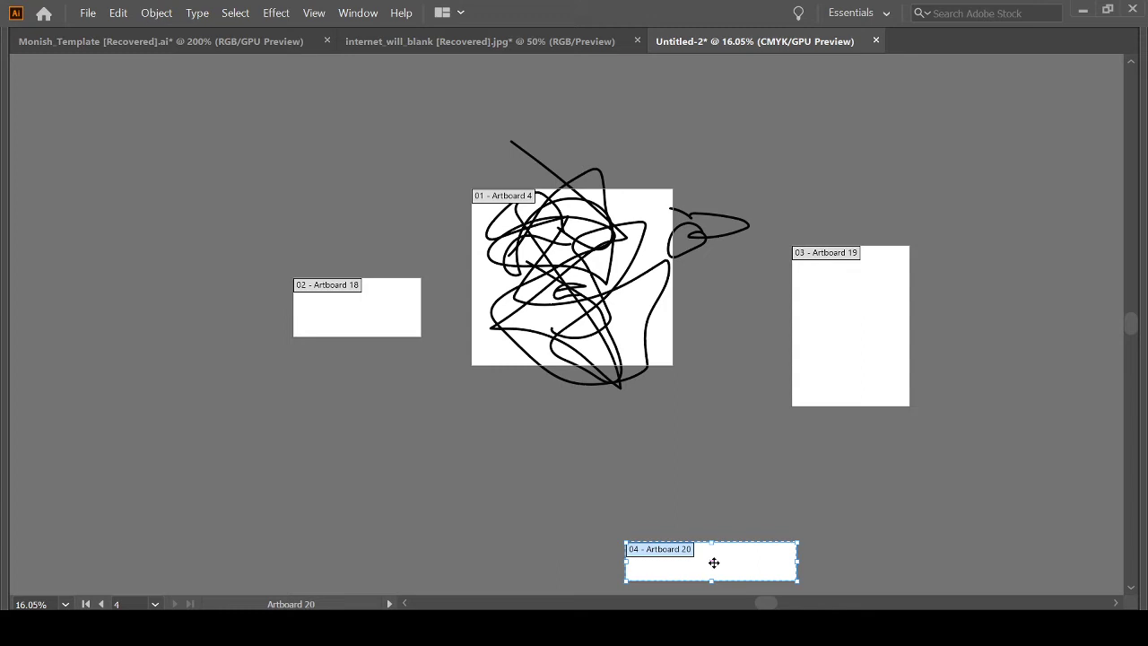
key(Delete)
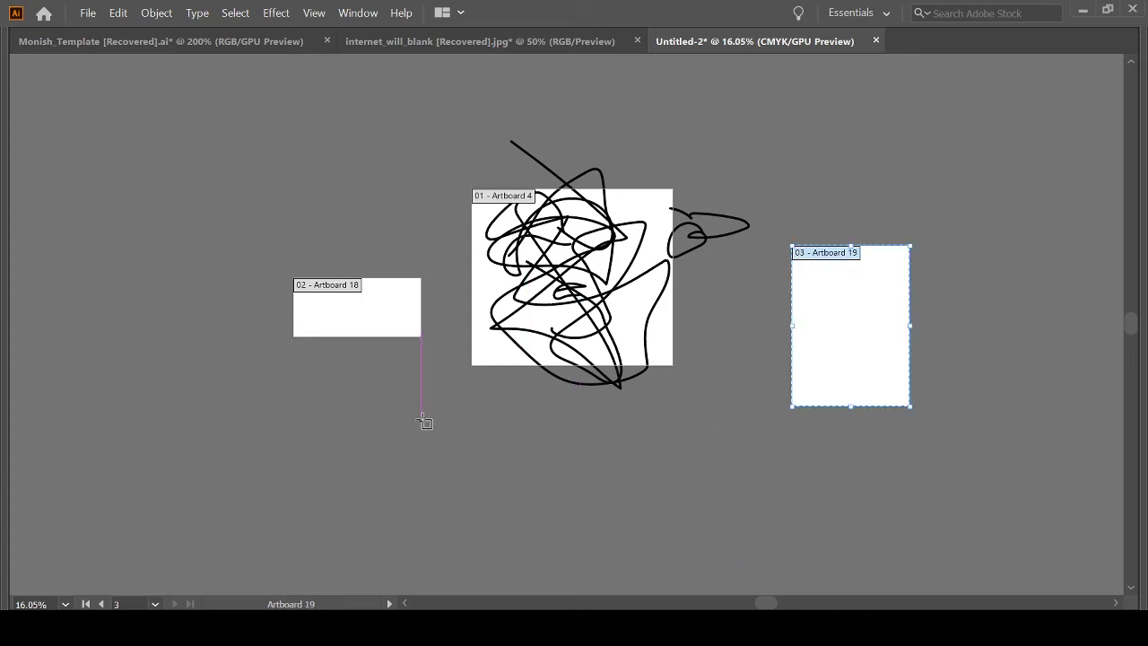
- Draw five more empty artboards of different sizes scattered around Artboard 4, one of them narrow and tall on the far right
drag(421, 379, 483, 476)
drag(218, 115, 350, 180)
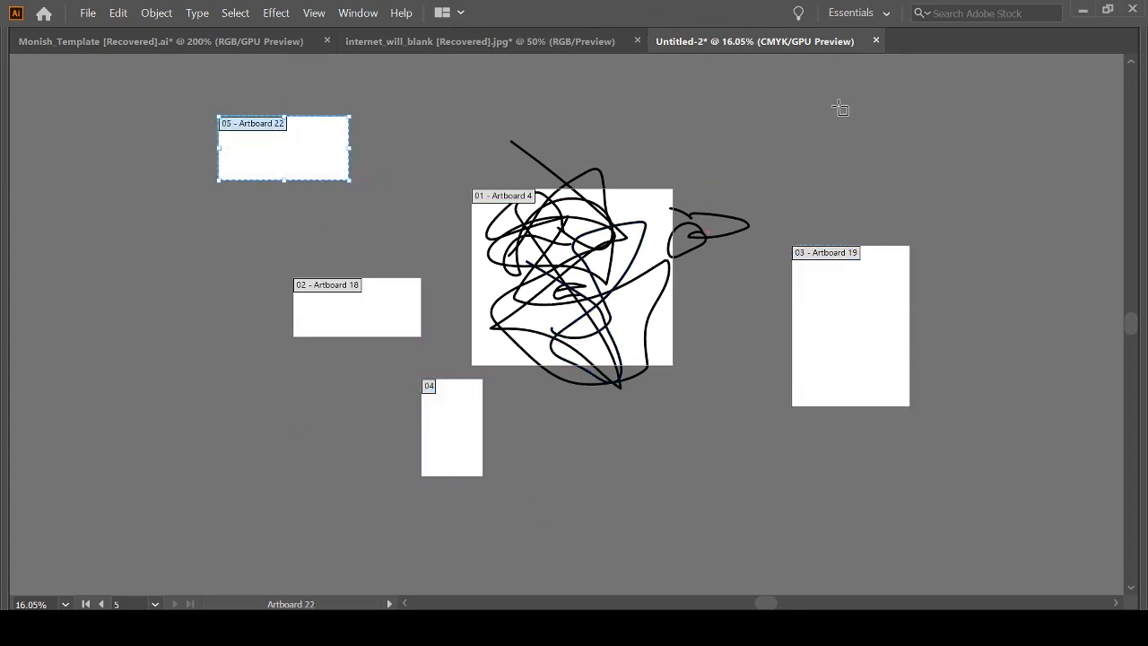
drag(838, 106, 976, 227)
drag(643, 426, 810, 568)
drag(985, 301, 1070, 463)
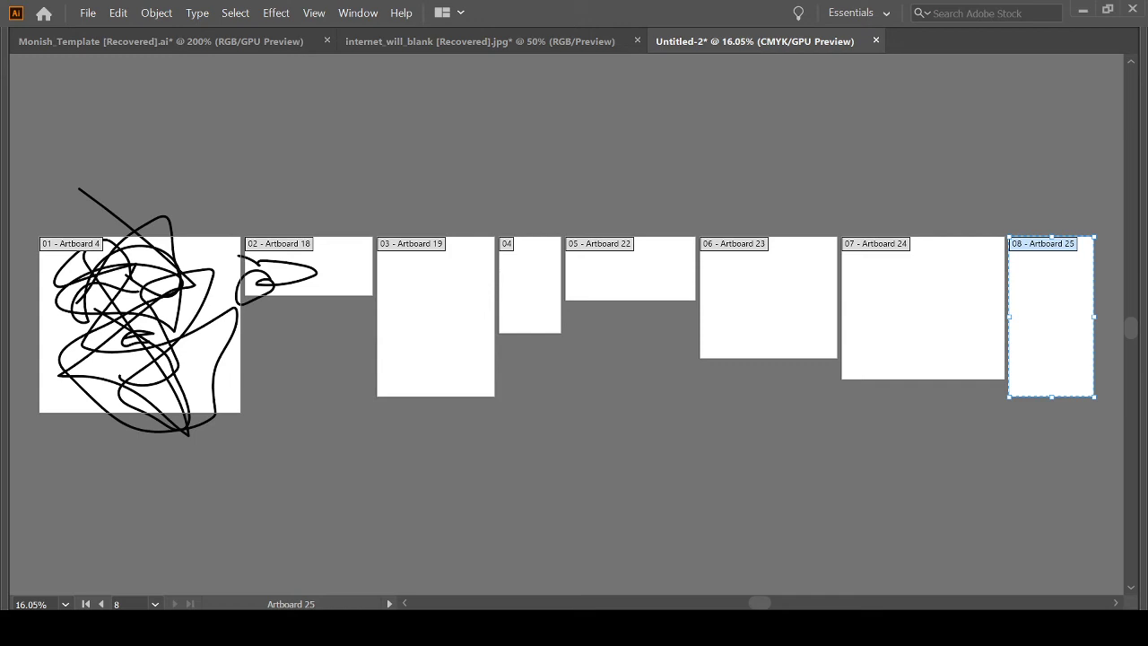
- Rearrange all artboards with their artwork into a grid of three rows, filled column by column
click(512, 296)
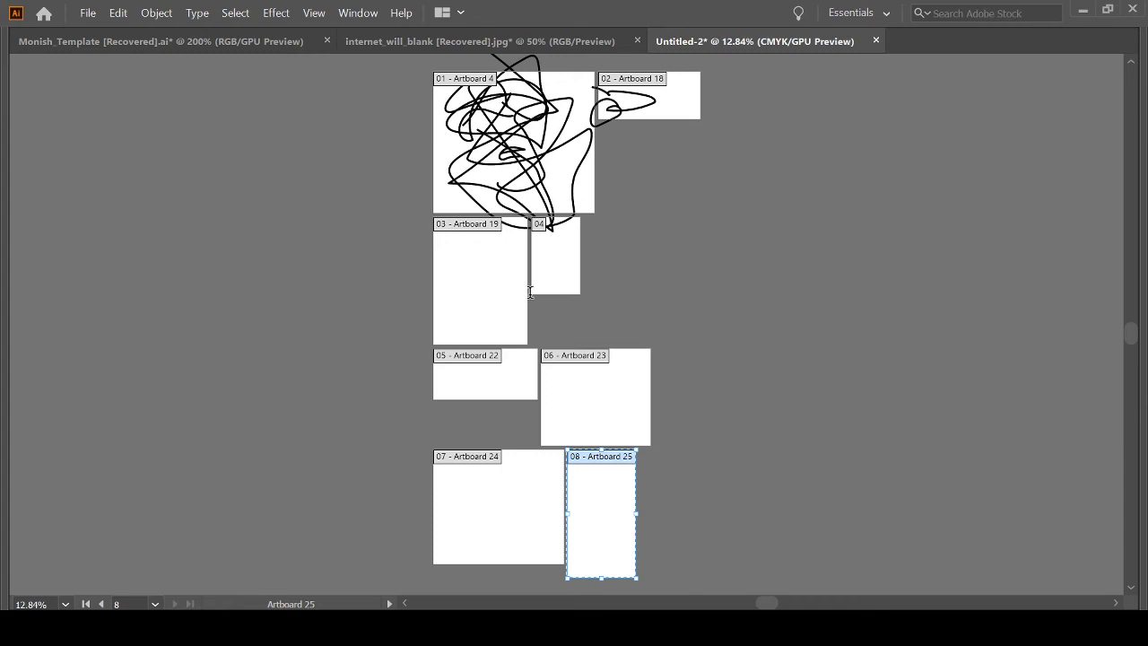
key(Return)
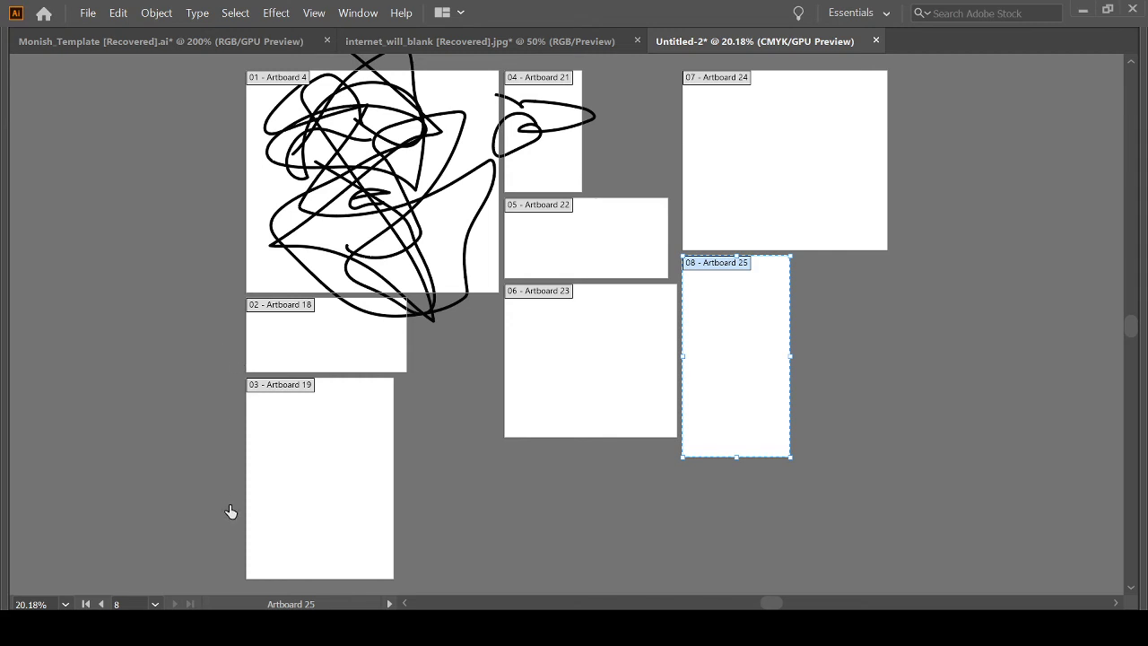
- Delete the empty Artboards 25, 24 and 23
key(Delete)
key(Delete)
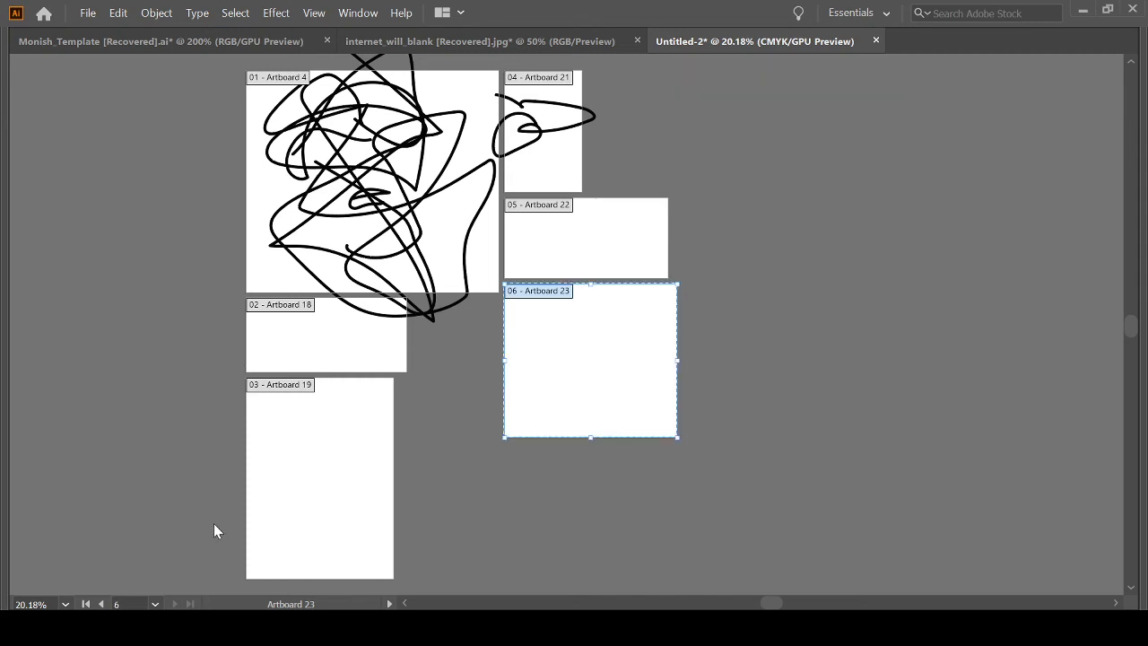
key(Delete)
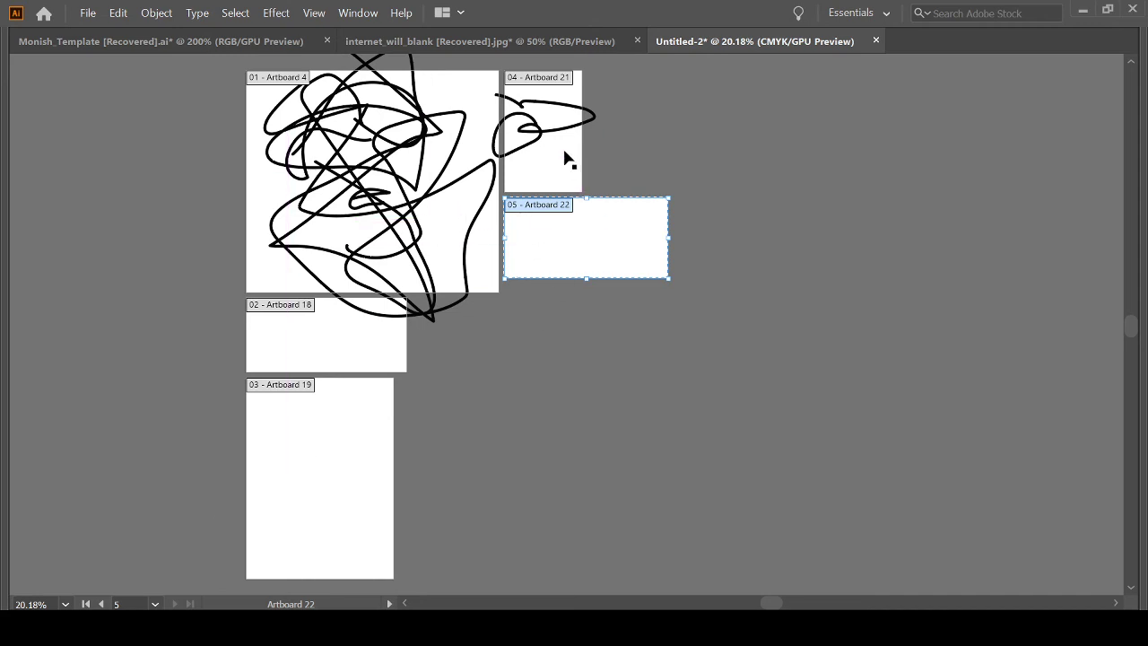
- Move Artboard 21 with its artwork away to the right, and resize Artboard 22 and place it below Artboard 21
drag(561, 167, 714, 191)
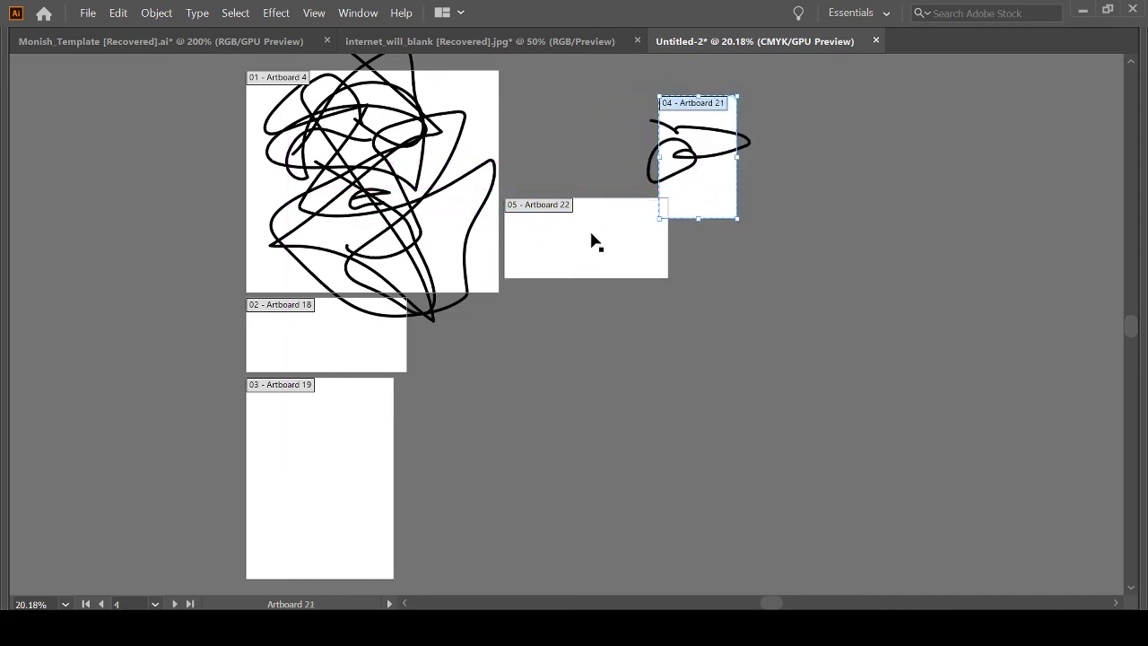
drag(583, 238, 600, 308)
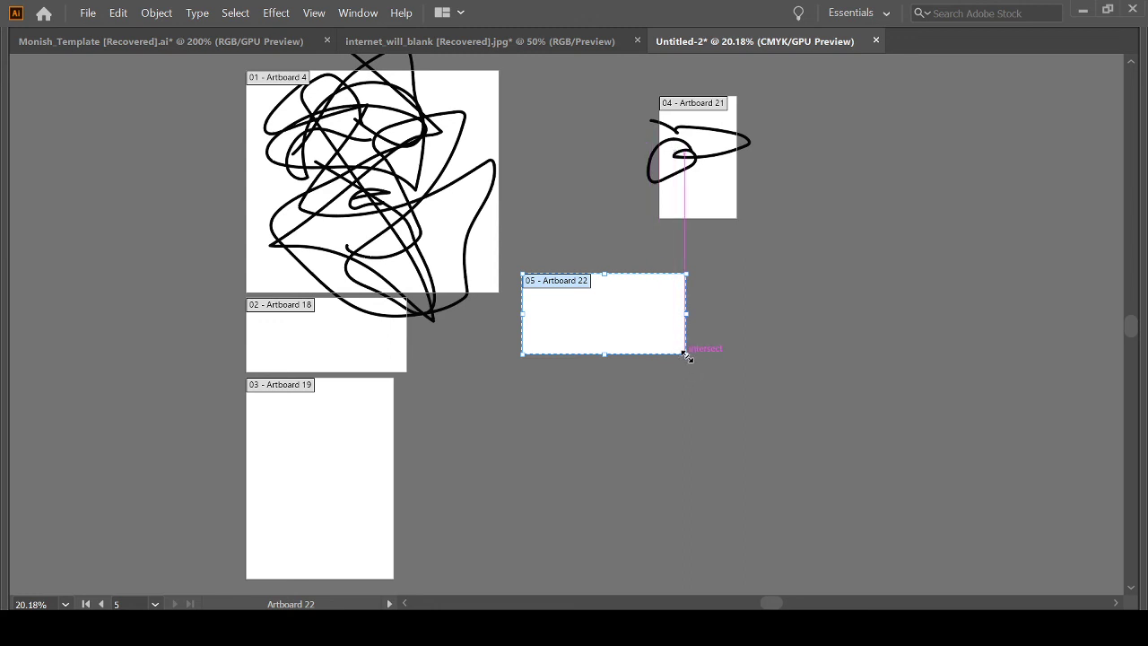
drag(687, 357, 829, 503)
drag(726, 441, 696, 335)
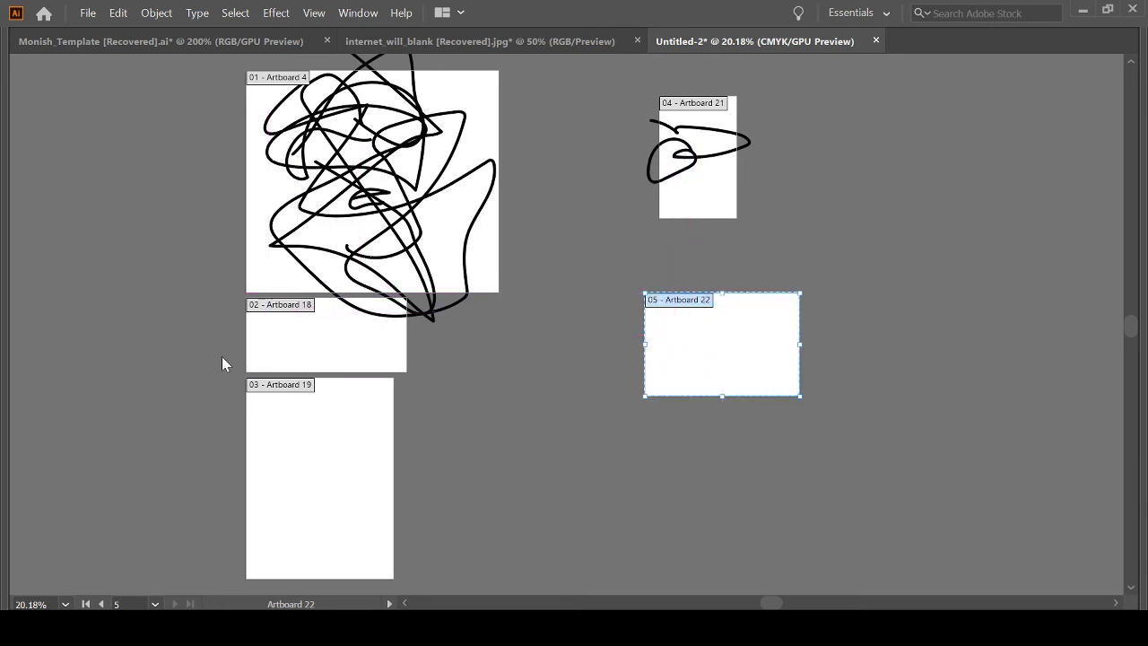
- Move Artboard 4 with its artwork down and to the right, between the side artboards and slightly over Artboard 22
drag(451, 218, 523, 255)
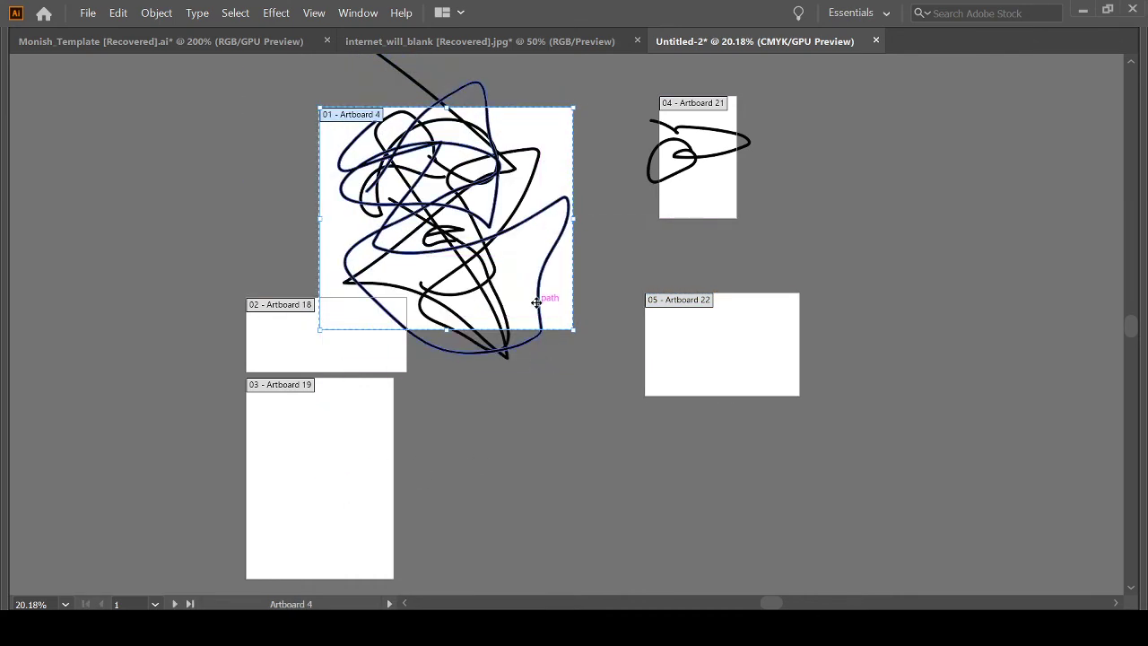
mouse_move(521, 272)
mouse_down()
mouse_move(620, 331)
mouse_move(660, 251)
mouse_move(612, 279)
mouse_move(567, 344)
mouse_move(599, 485)
mouse_move(568, 341)
mouse_move(568, 270)
mouse_move(584, 260)
mouse_move(567, 241)
mouse_move(678, 388)
mouse_move(654, 487)
mouse_move(631, 497)
mouse_up()
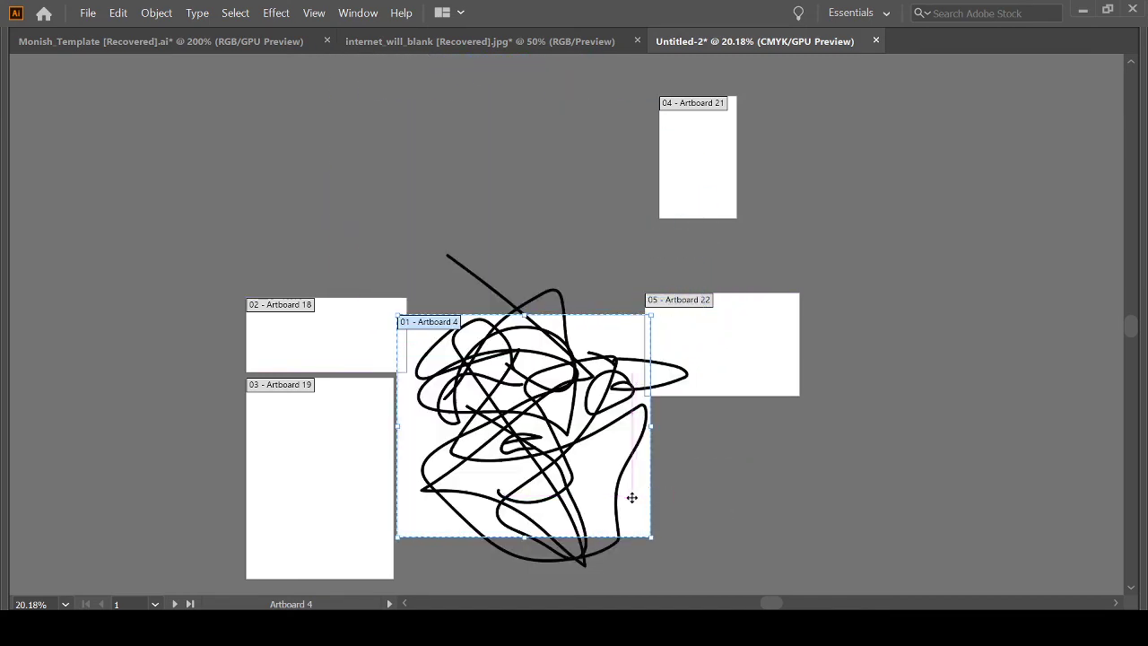
- Delete the empty Artboards 18 and 19, and move Artboard 22 with its overlapping loop artwork to the right, clear of Artboard 4
click(302, 327)
key(Delete)
drag(307, 433, 307, 439)
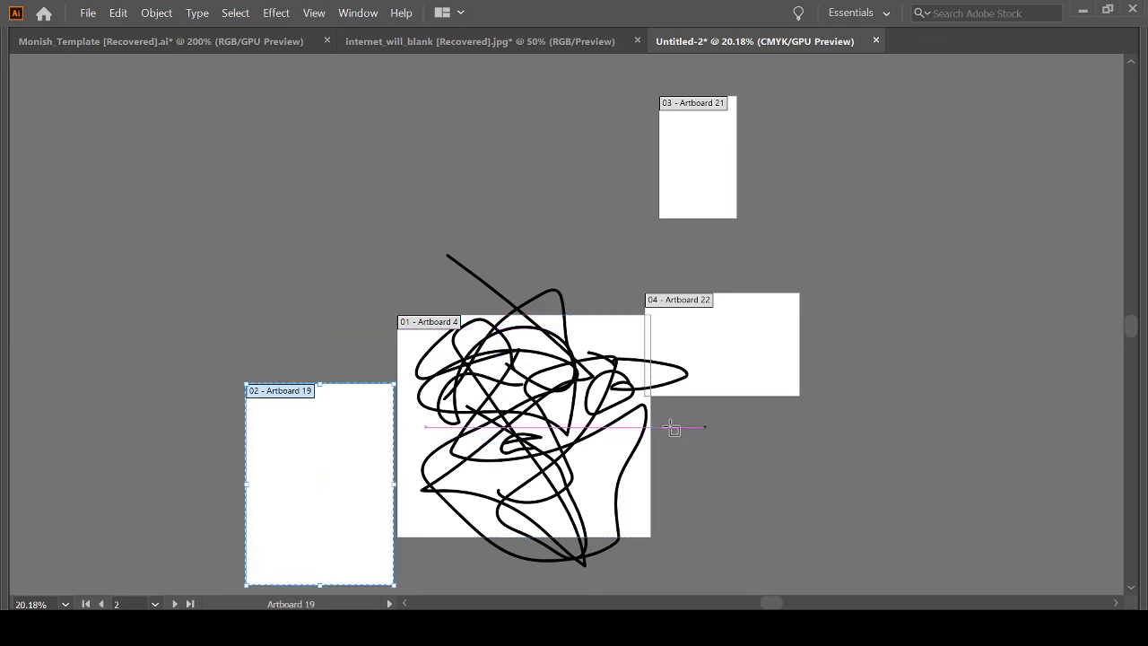
key(Delete)
drag(754, 343, 845, 344)
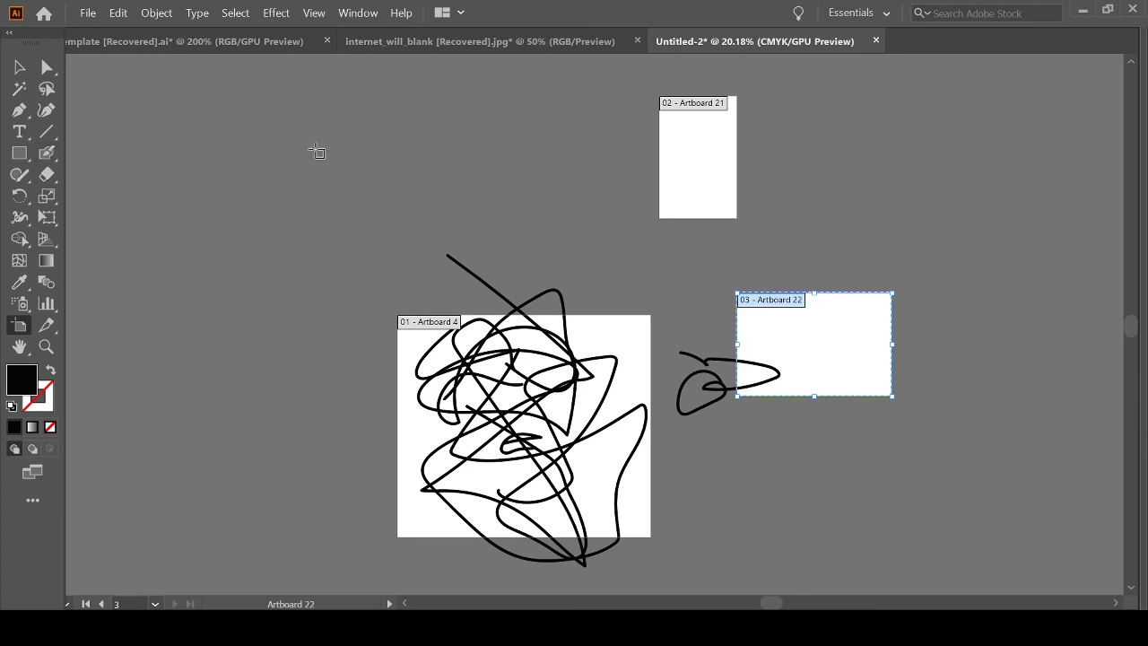
- Paint a freehand scribble on Artboard 21 with the Paintbrush tool and make Artboard 4 the active artboard
key(Tab)
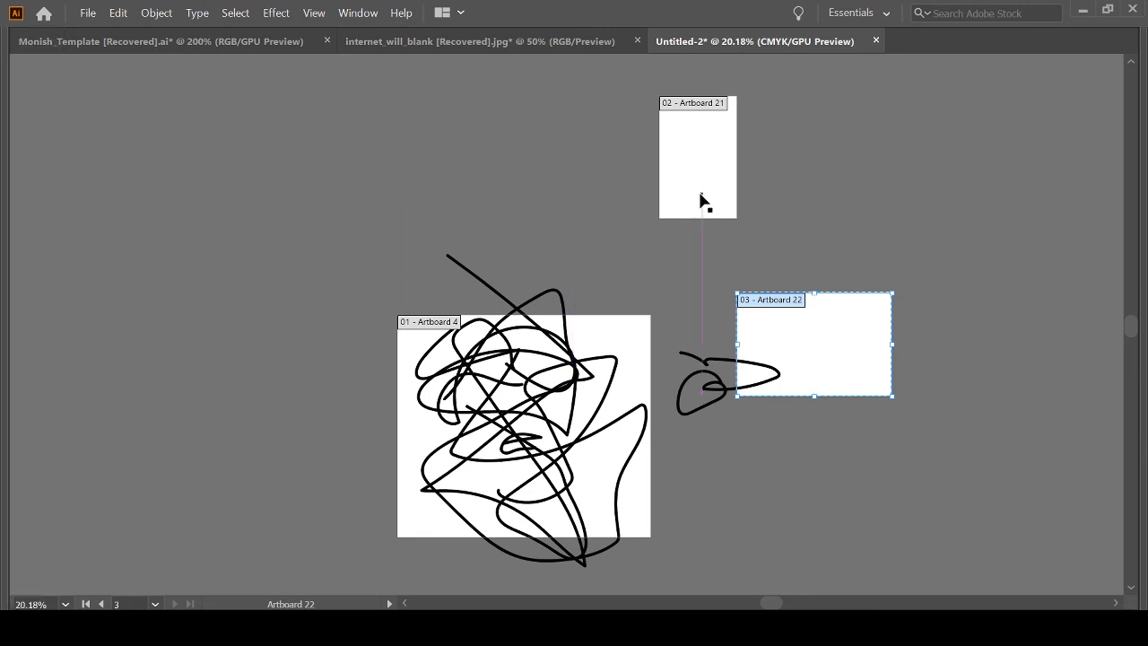
key(b)
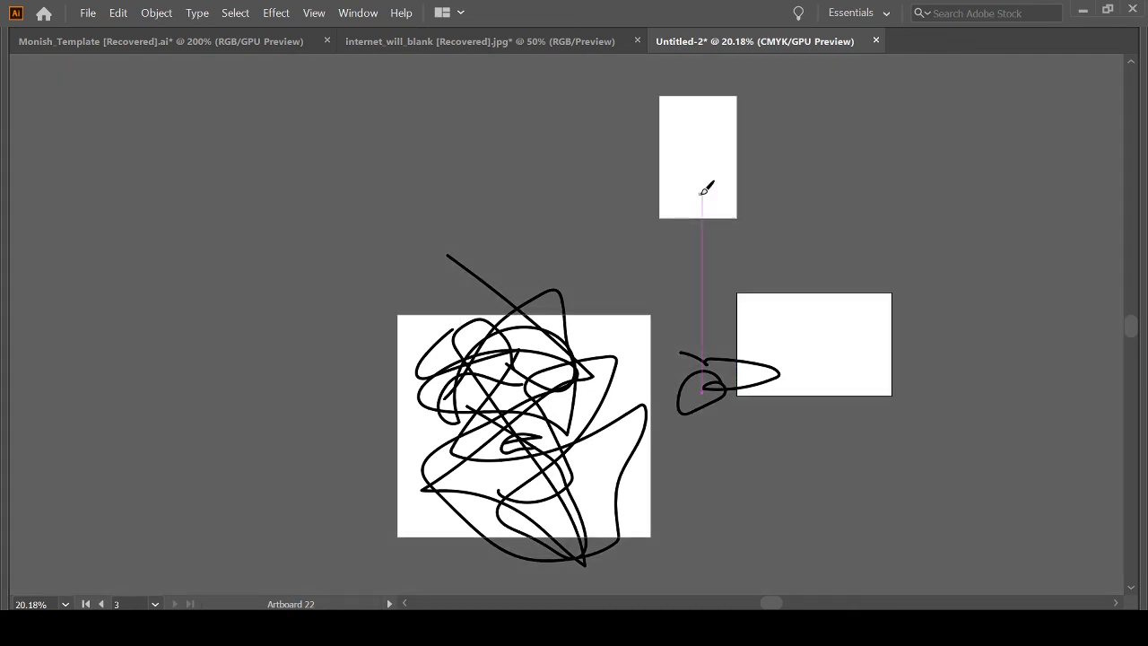
mouse_move(677, 120)
mouse_down()
mouse_move(698, 194)
mouse_move(723, 161)
mouse_move(701, 150)
mouse_move(686, 169)
mouse_move(691, 132)
mouse_move(709, 139)
mouse_move(697, 167)
mouse_move(708, 192)
mouse_move(716, 178)
mouse_move(719, 204)
mouse_move(714, 143)
mouse_move(701, 157)
mouse_move(709, 193)
mouse_up()
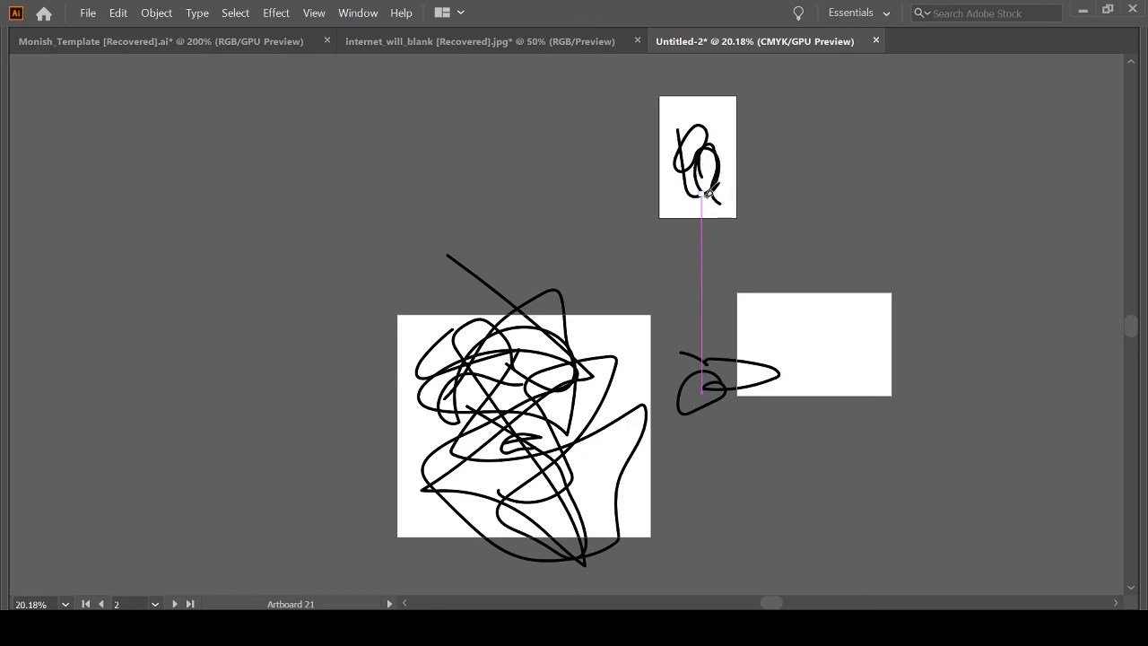
click(616, 370)
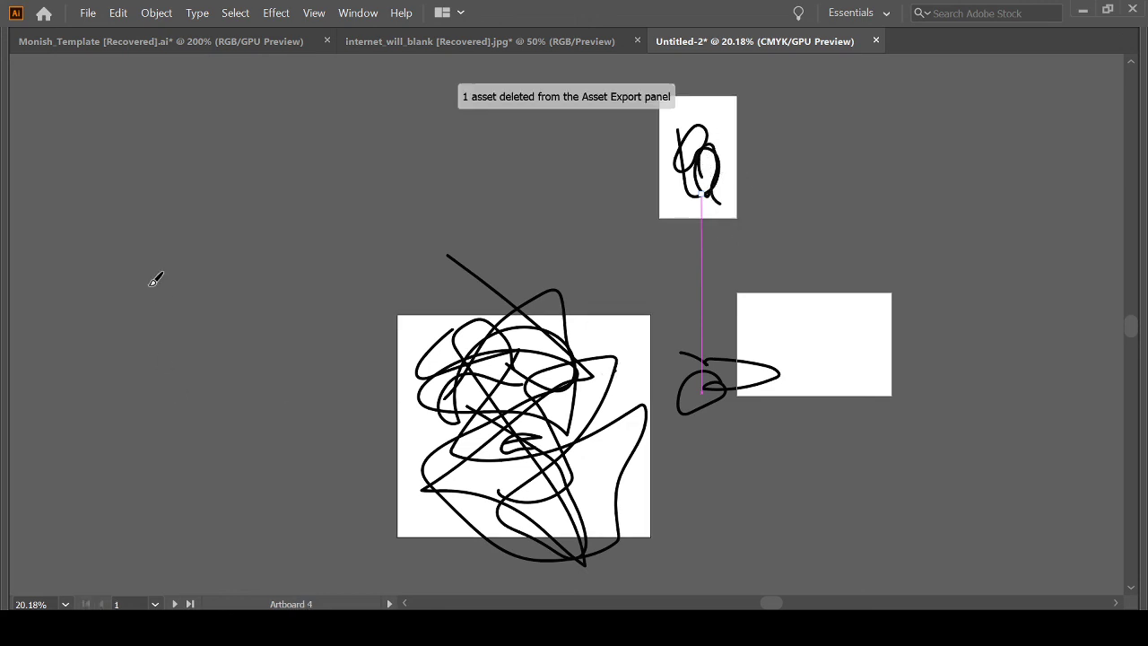